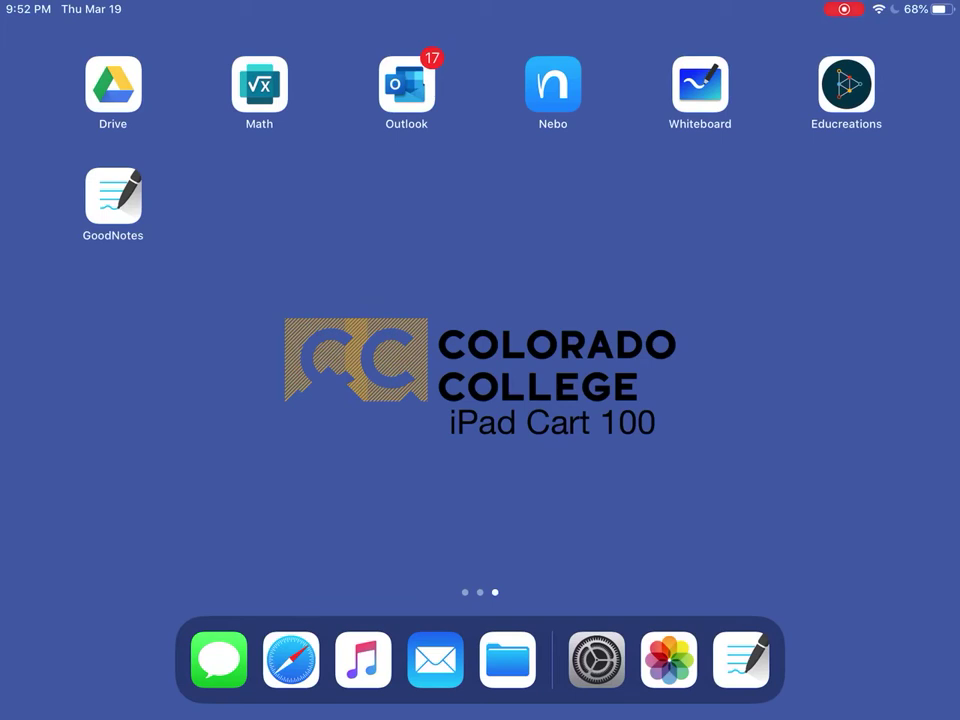
Step: Launch Microsoft Whiteboard, start a new blank board, and open its settings menu
left_click(700, 84)
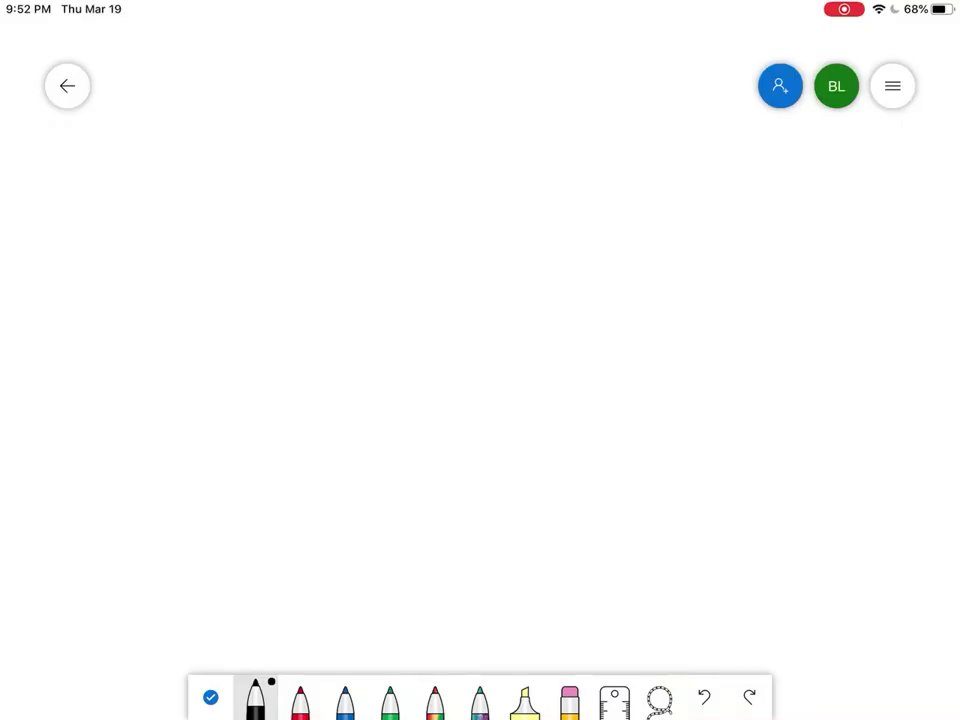
left_click(67, 86)
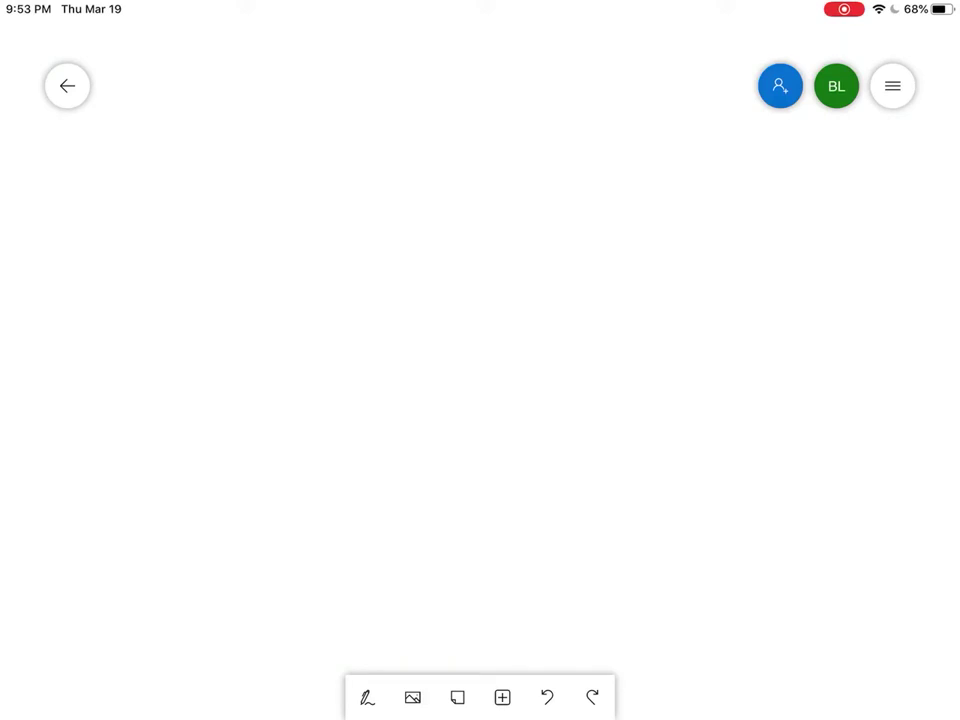
left_click(892, 86)
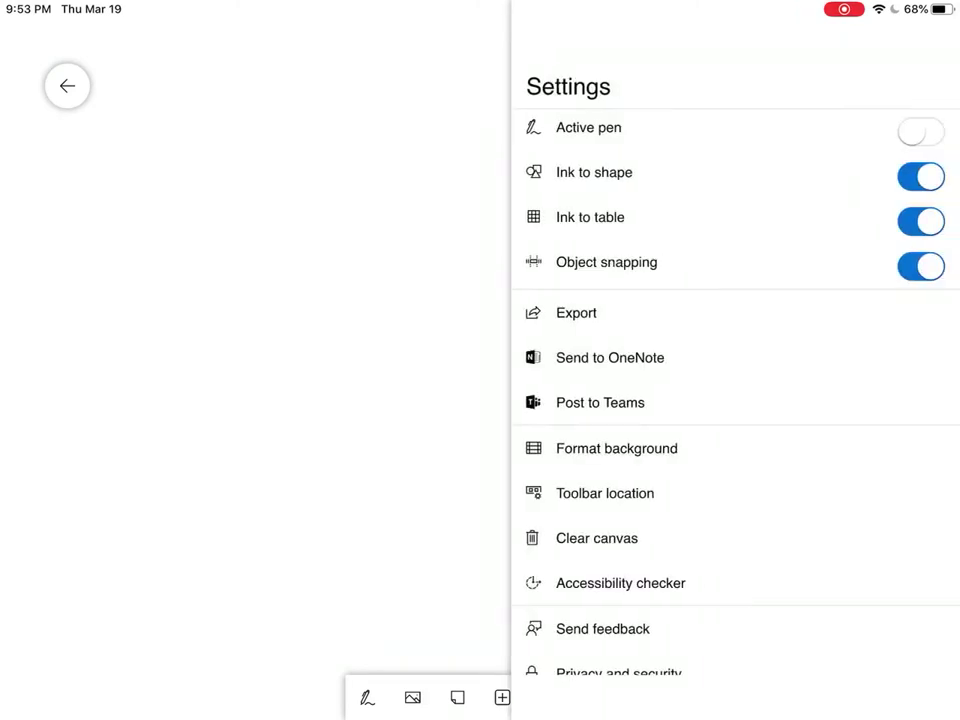
Step: Switch on Active pen, toggle Ink to table off and back on, then close settings
left_click(920, 132)
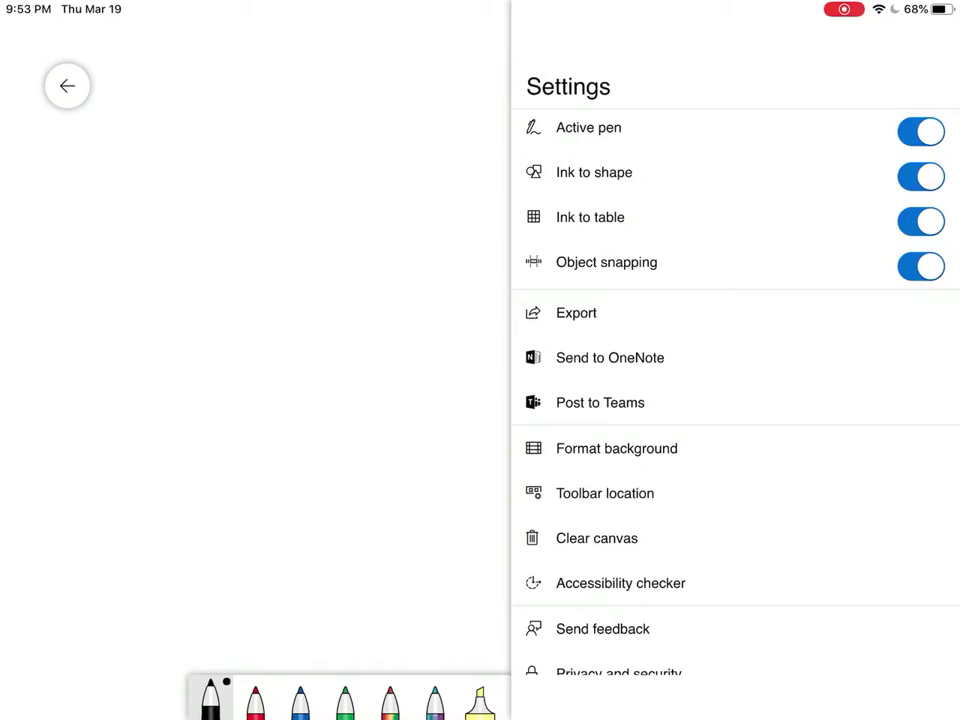
left_click(920, 221)
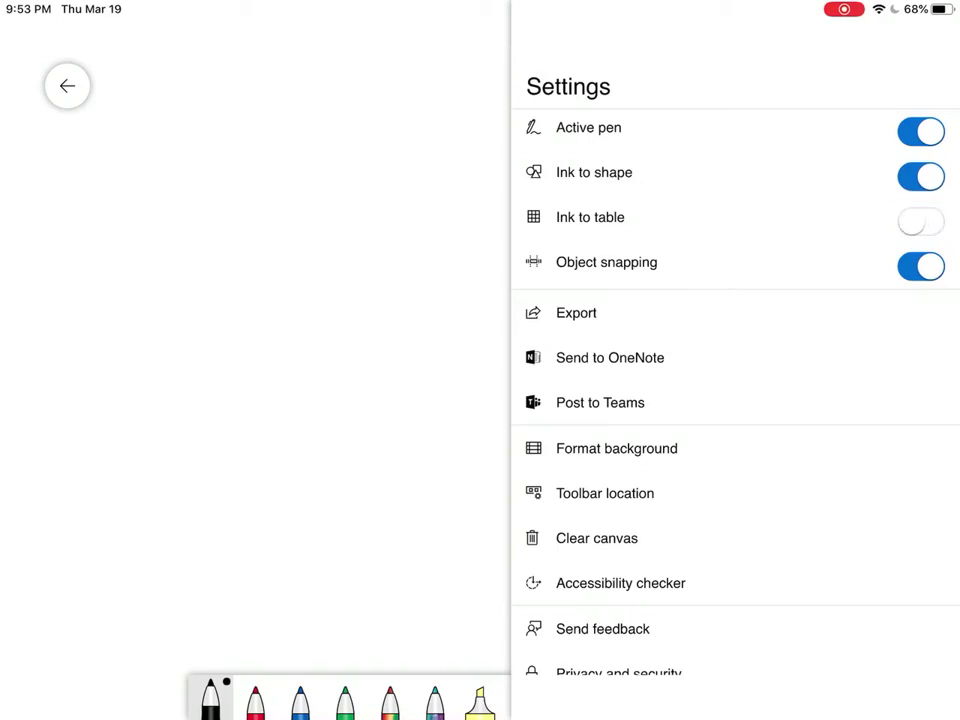
left_click(920, 221)
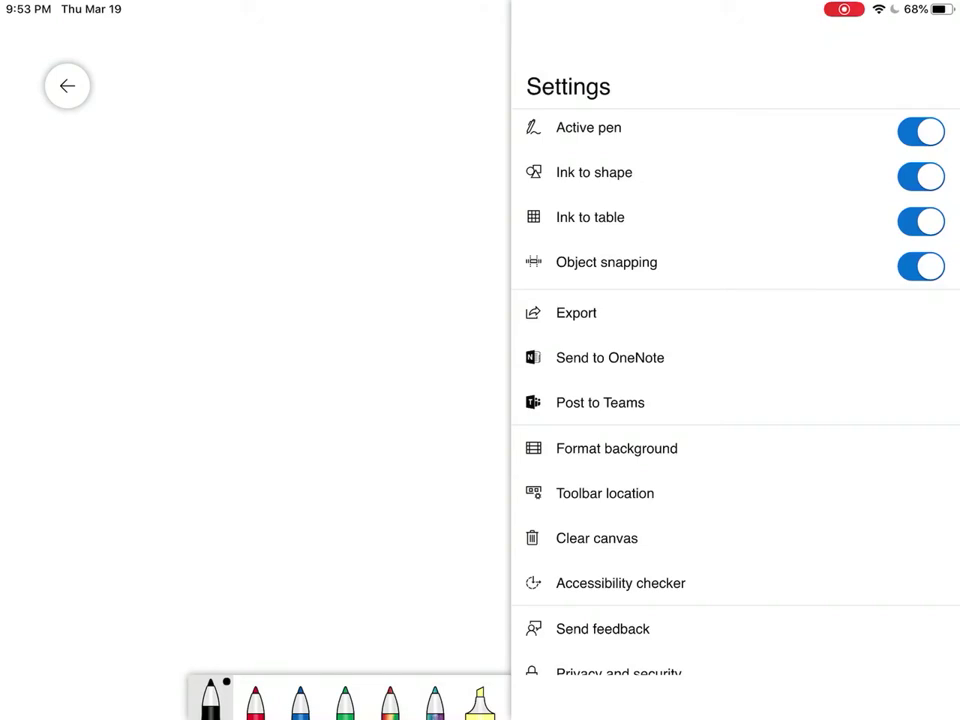
left_click(421, 480)
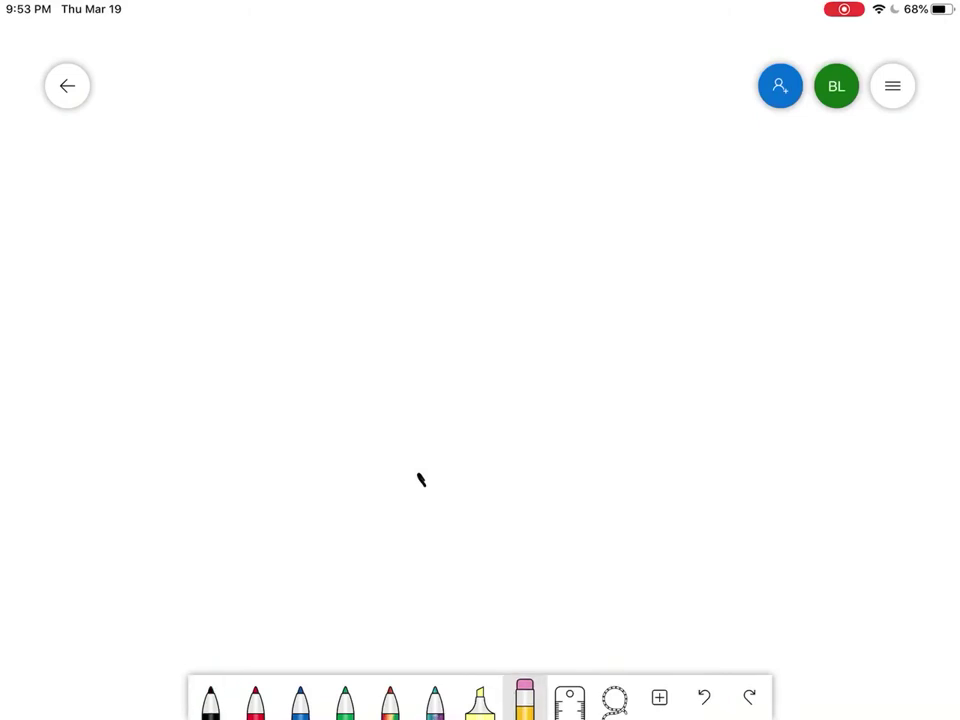
Step: Scribble test strokes in blue, red and rainbow ink, then erase them all
key("space")
key("Tab")
key("space")
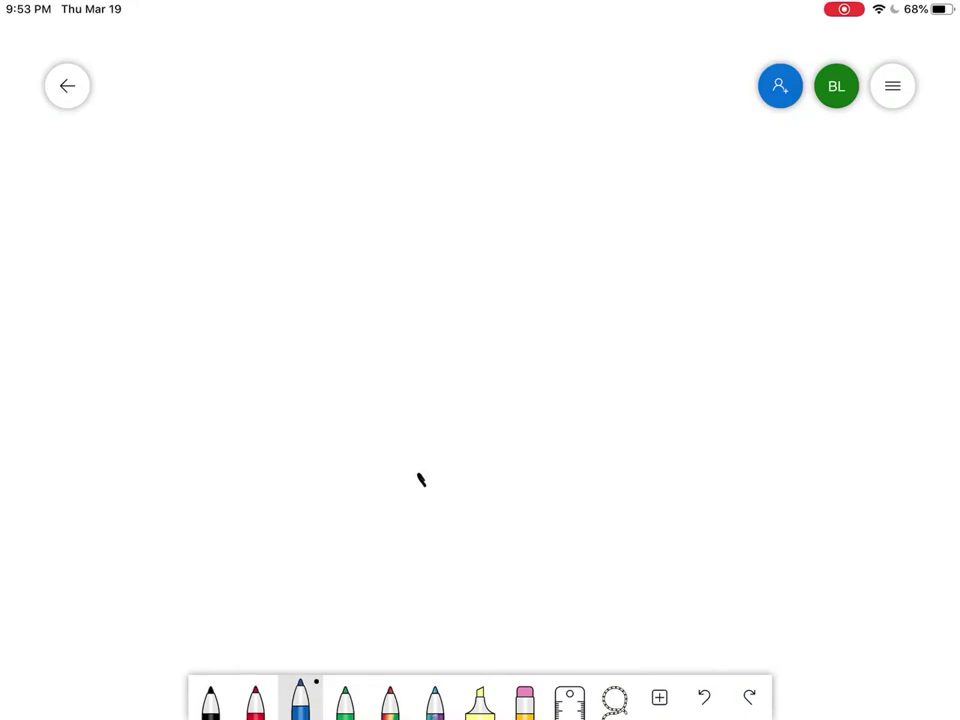
mouse_move(507, 472)
left_mouse_down()
mouse_move(499, 529)
mouse_move(550, 500)
left_mouse_up()
left_click(255, 700)
mouse_move(374, 518)
left_mouse_down()
mouse_move(340, 544)
mouse_move(405, 530)
left_mouse_up()
left_click(390, 700)
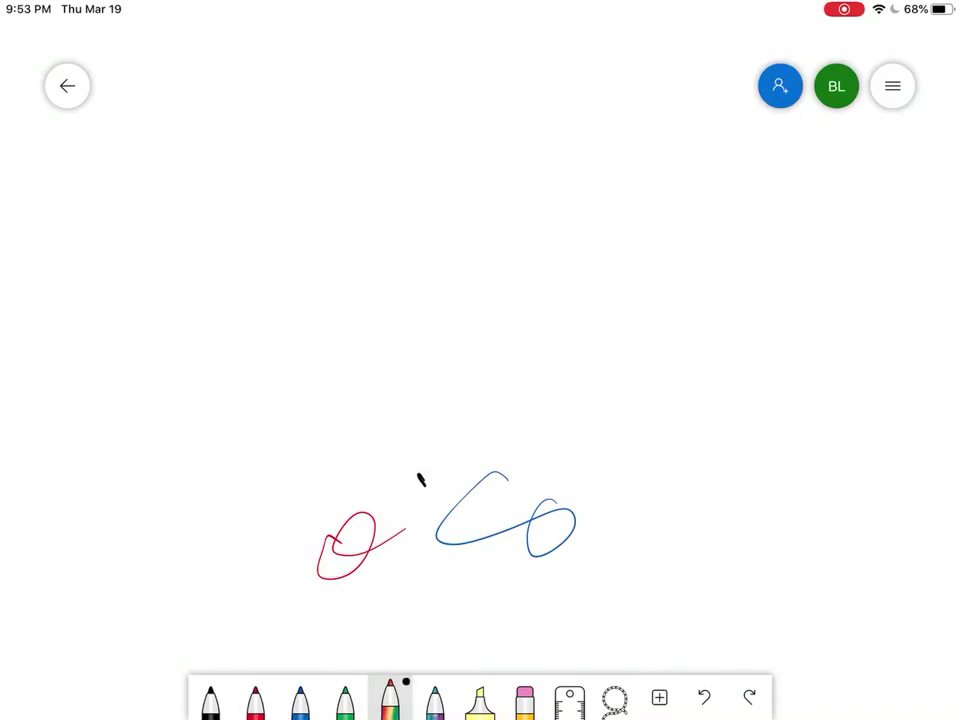
mouse_move(420, 336)
left_mouse_down()
mouse_move(467, 320)
mouse_move(544, 332)
mouse_move(561, 367)
left_mouse_up()
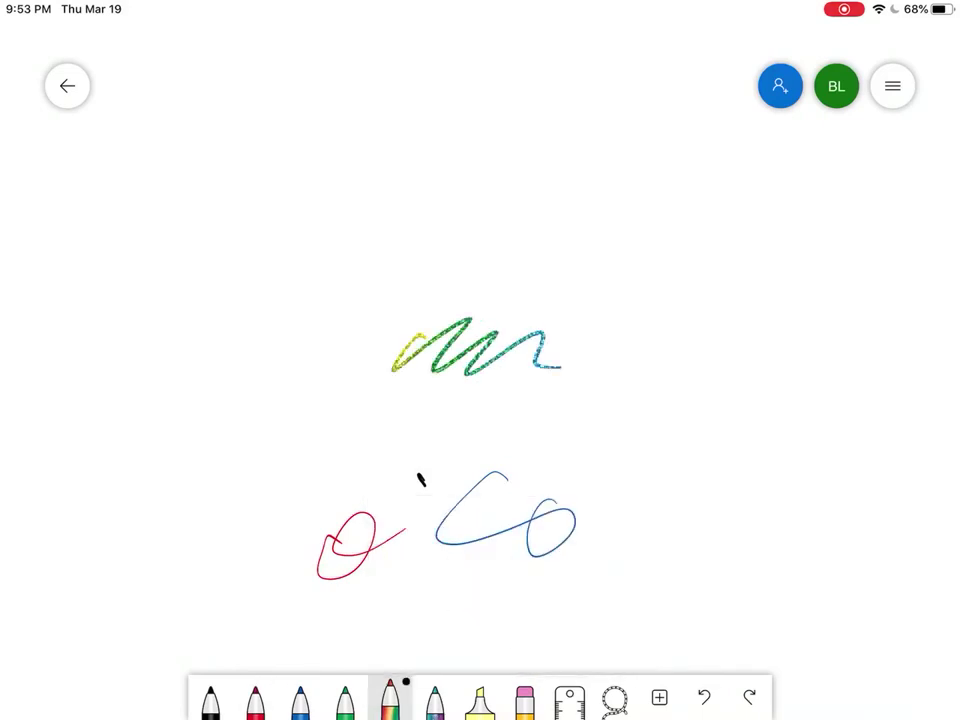
left_click(525, 700)
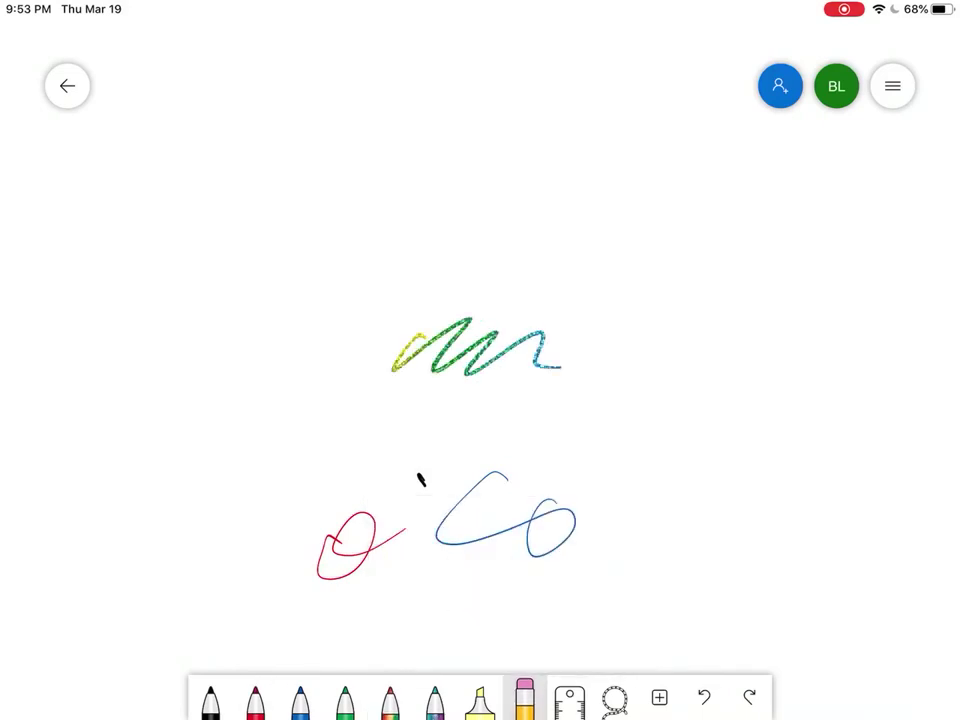
mouse_move(560, 520)
left_mouse_down()
mouse_move(480, 557)
mouse_move(446, 450)
mouse_move(384, 396)
mouse_move(576, 345)
mouse_move(560, 360)
left_mouse_up()
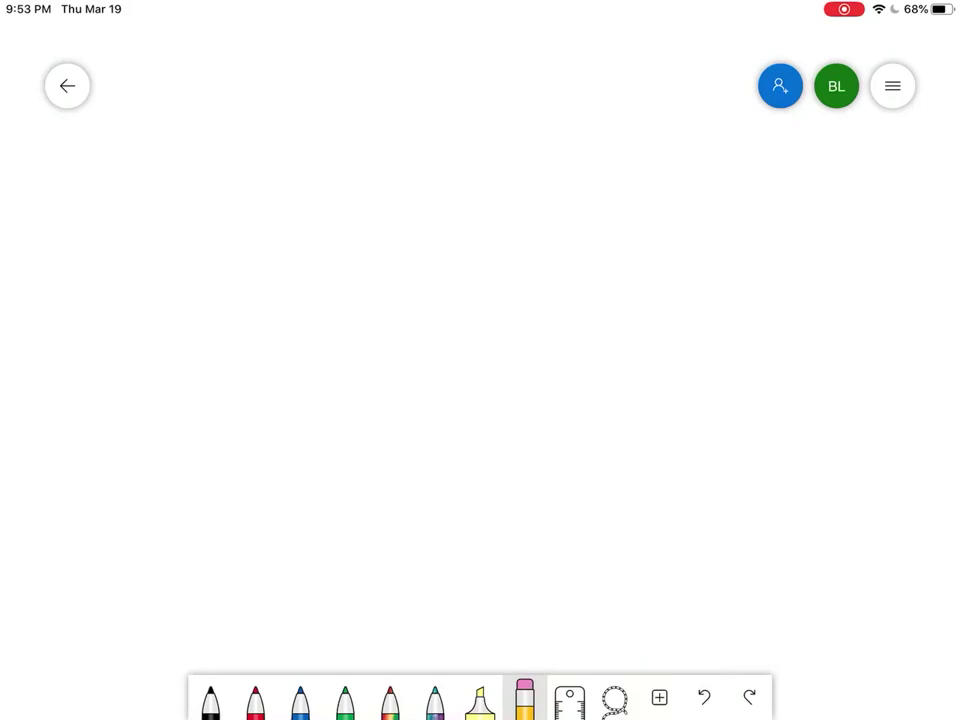
Step: Show the ruler, rotate it to a shallower angle, then pick the black pen
left_click(569, 700)
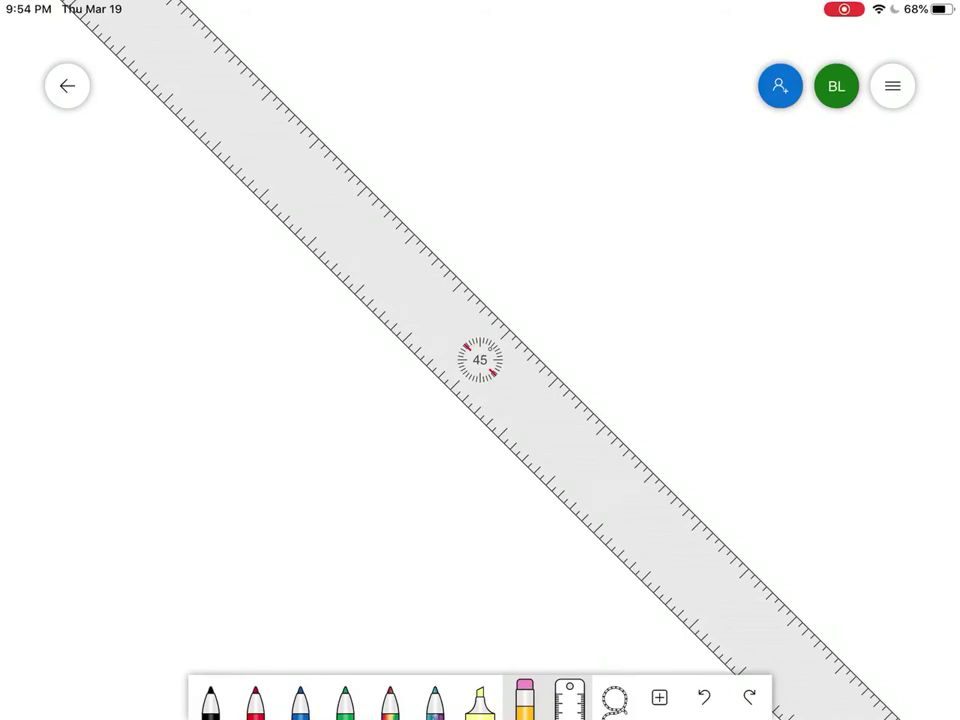
mouse_move(480, 360)
left_mouse_down()
mouse_move(525, 349)
mouse_move(519, 336)
mouse_move(491, 388)
mouse_move(555, 400)
mouse_move(490, 398)
left_mouse_up()
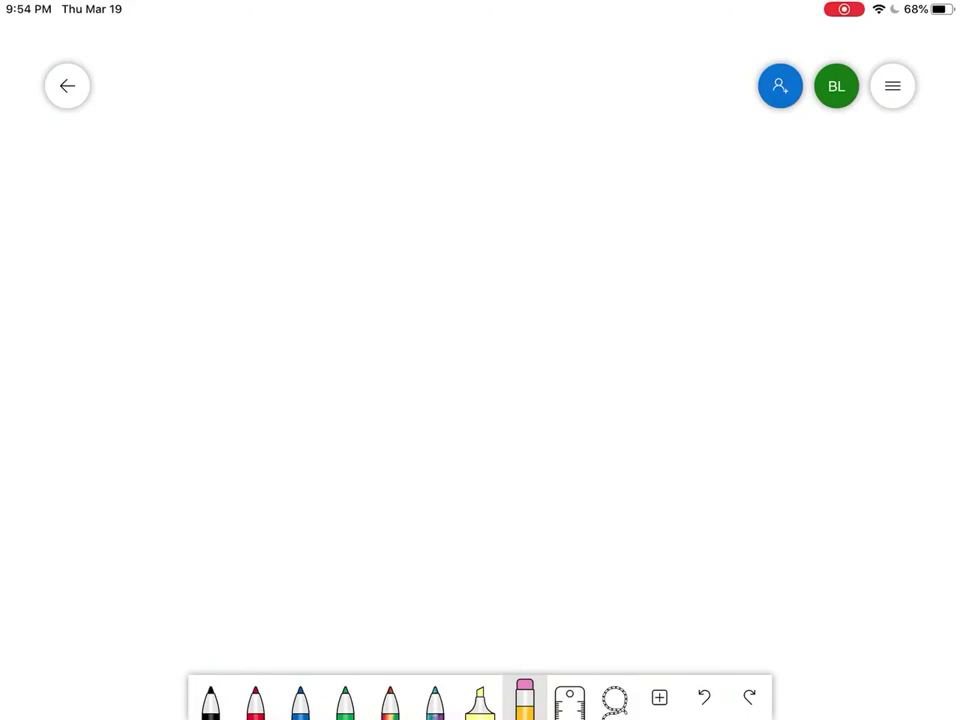
left_click(210, 700)
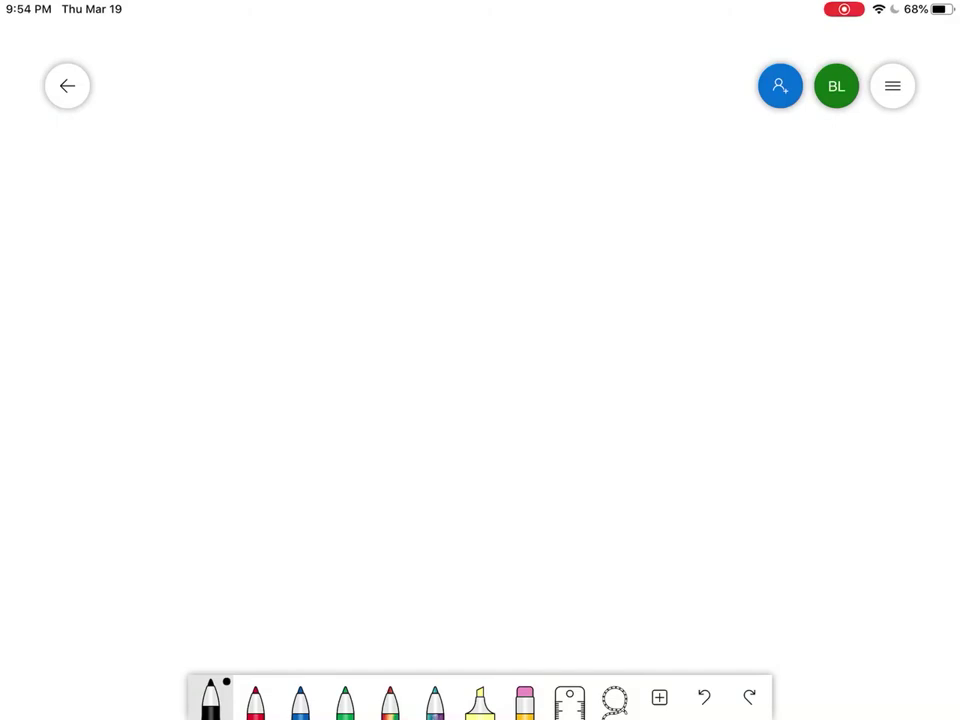
Step: Write 'Hi', 'everyone' and an exclamation mark in black ink, then choose lasso select
left_click_drag(176, 253, 187, 320)
mouse_move(184, 284)
left_mouse_down()
mouse_move(222, 280)
mouse_move(230, 320)
left_mouse_up()
left_click_drag(251, 293, 258, 315)
left_click_drag(248, 263, 251, 275)
mouse_move(308, 298)
left_mouse_down()
mouse_move(338, 313)
mouse_move(380, 283)
mouse_move(420, 312)
mouse_move(470, 287)
mouse_move(460, 346)
left_mouse_up()
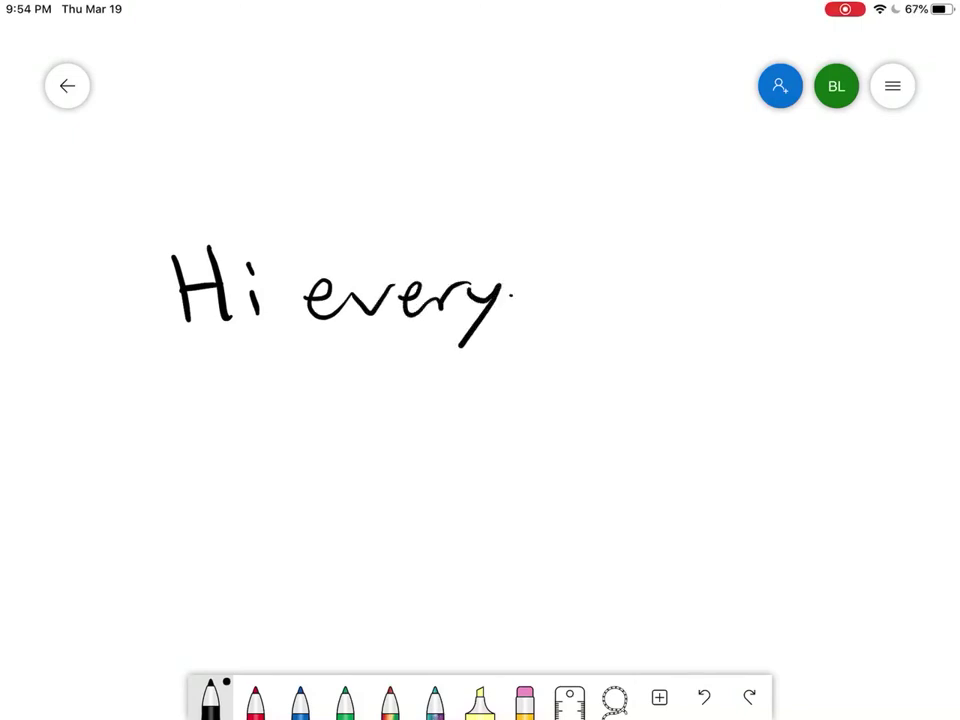
mouse_move(526, 288)
left_mouse_down()
mouse_move(575, 310)
mouse_move(628, 285)
left_mouse_up()
left_click_drag(653, 244, 658, 285)
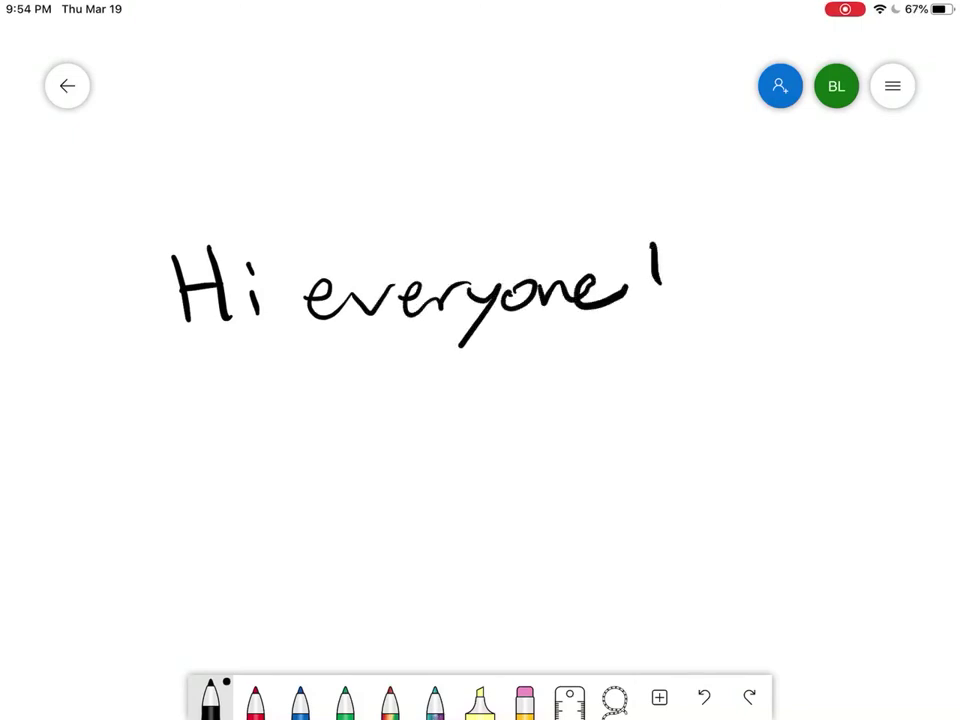
left_click(661, 304)
left_click(614, 697)
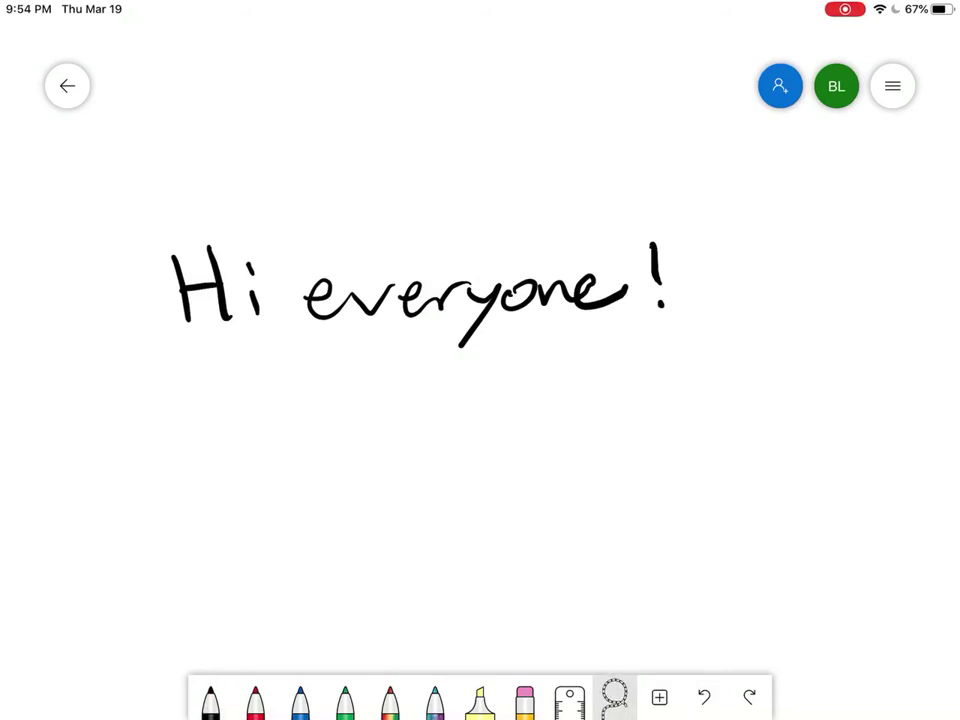
Step: Convert the handwritten 'Hi everyone!' to neat lettering, then shrink and move it top-left
mouse_move(696, 197)
left_mouse_down()
mouse_move(167, 184)
mouse_move(643, 384)
mouse_move(707, 185)
left_mouse_up()
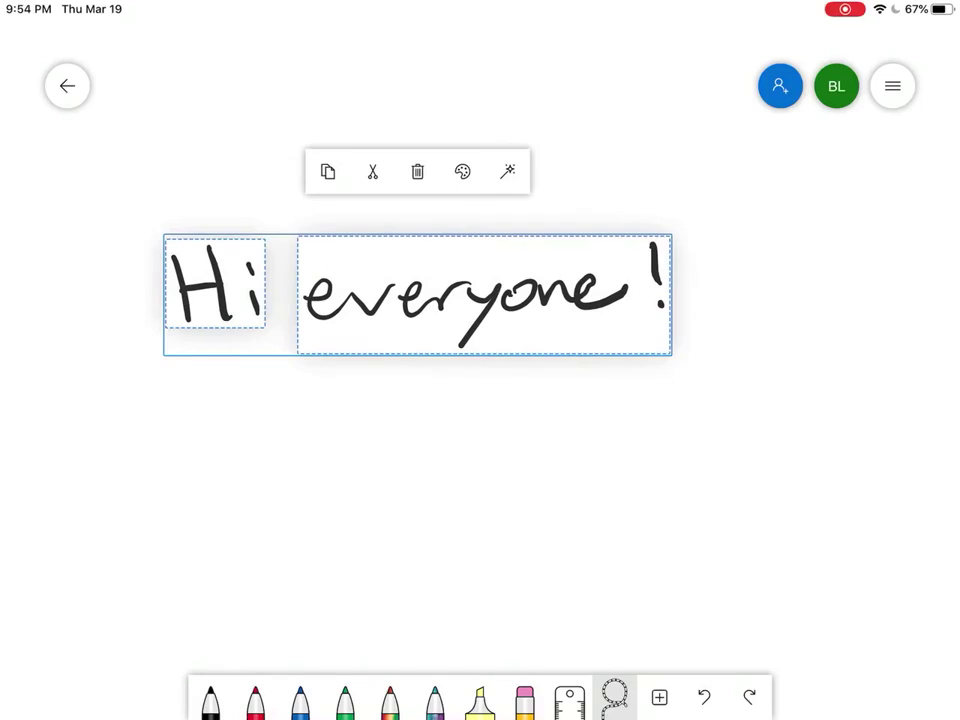
left_click(508, 171)
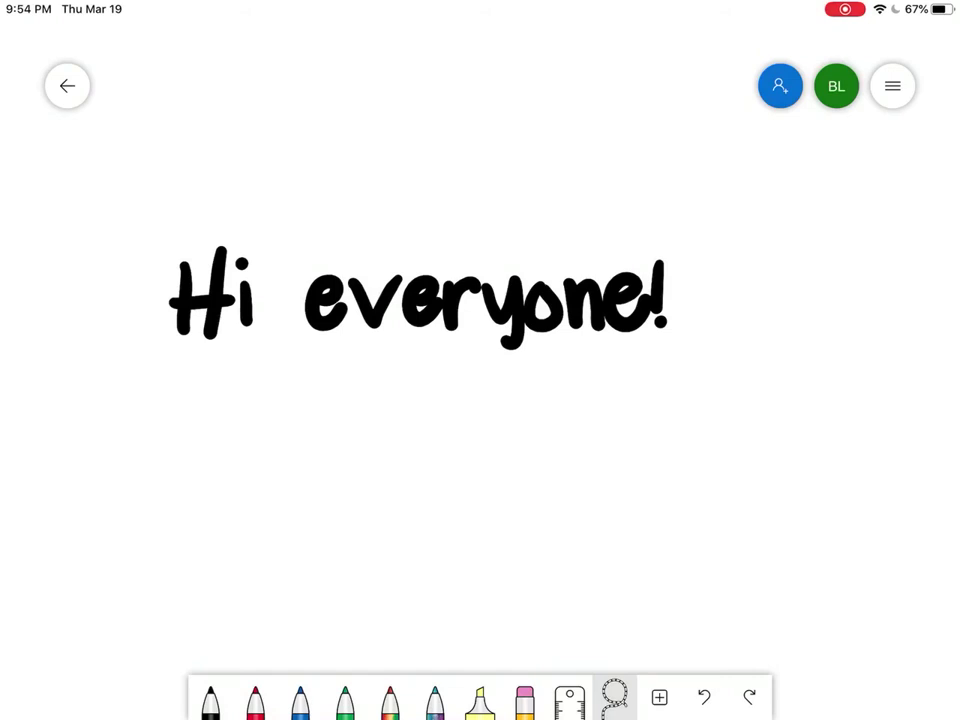
left_click_drag(129, 204, 118, 236)
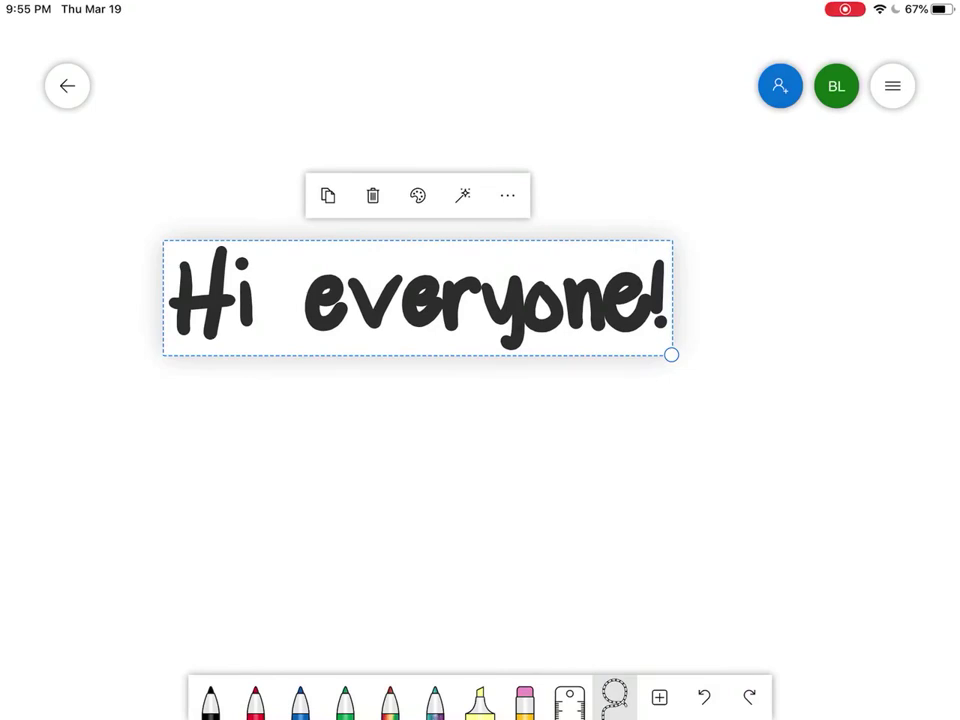
mouse_move(417, 297)
left_mouse_down()
mouse_move(337, 194)
mouse_move(285, 164)
mouse_move(287, 198)
mouse_move(312, 194)
left_mouse_up()
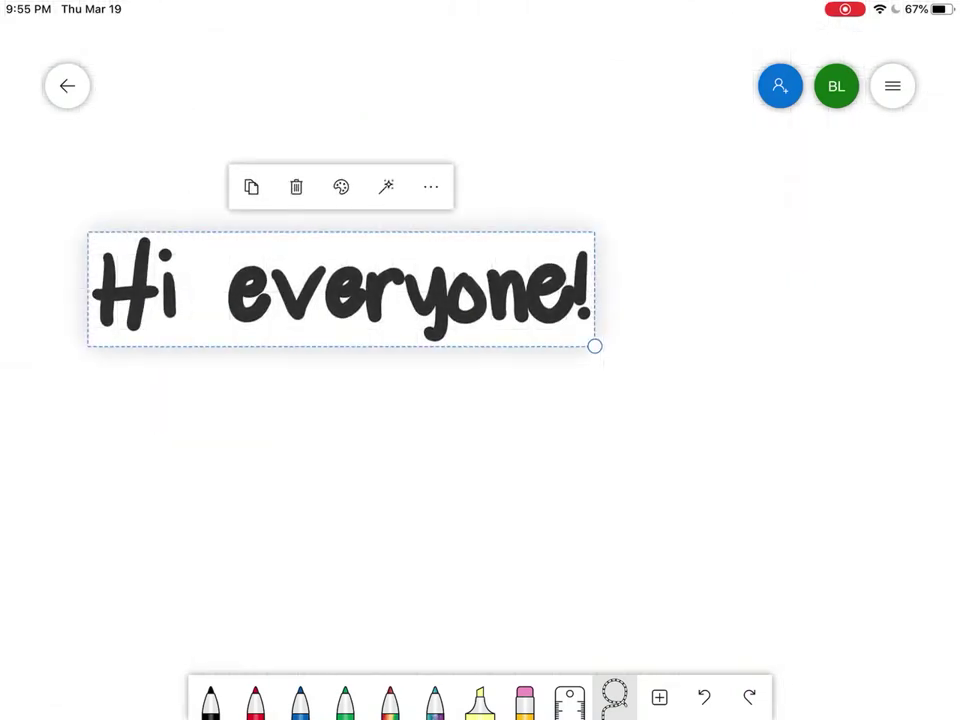
mouse_move(340, 287)
left_mouse_down()
mouse_move(372, 297)
mouse_move(372, 287)
mouse_move(246, 257)
mouse_move(189, 220)
left_mouse_up()
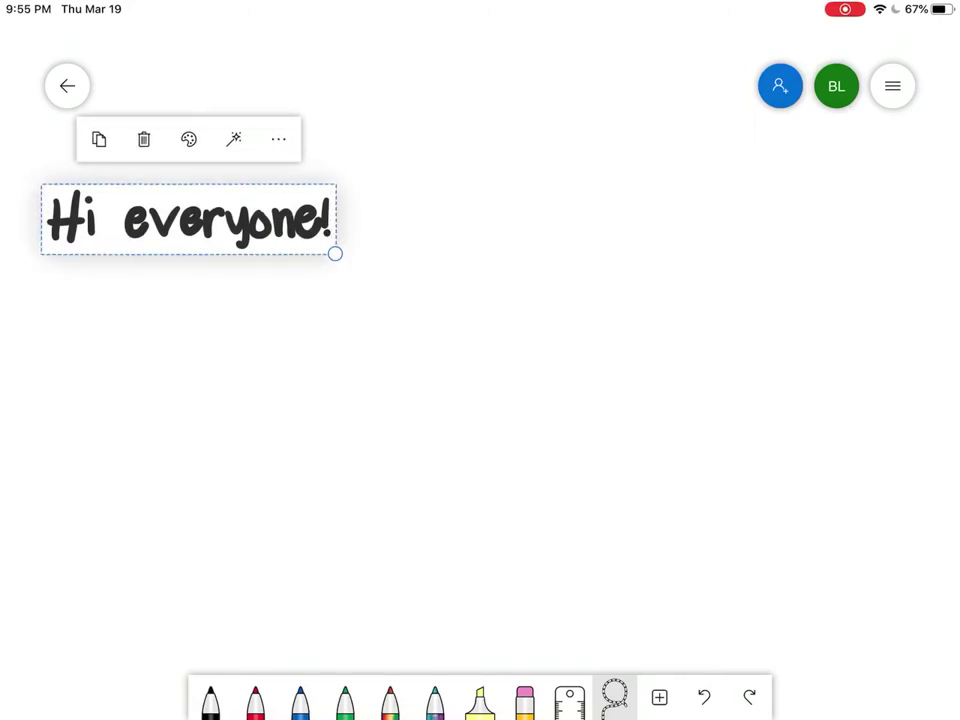
scroll(470, 310, "down", 5)
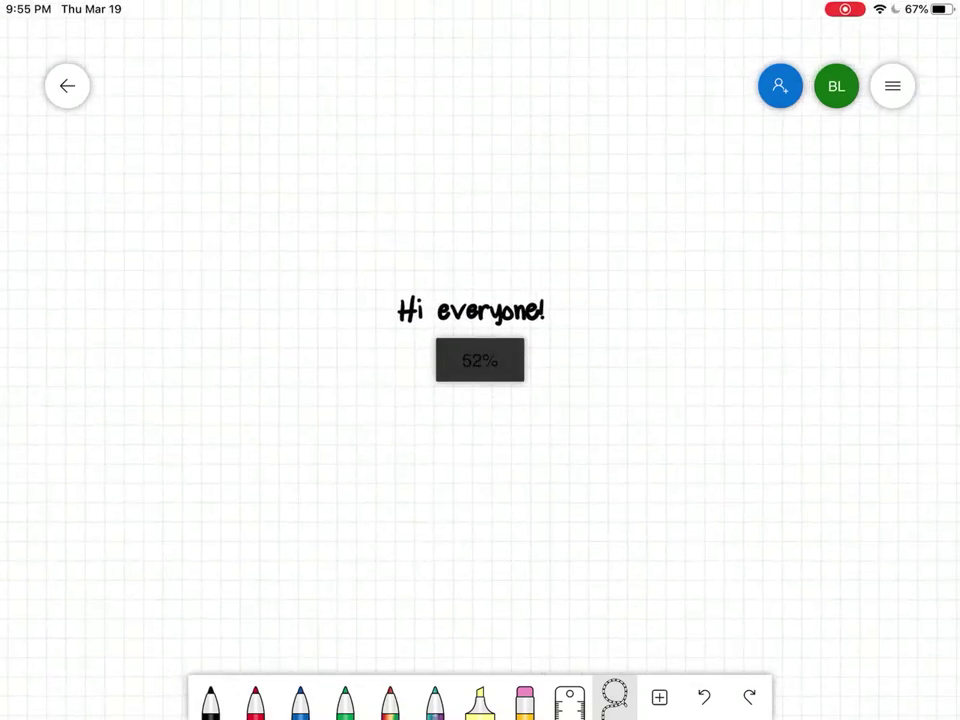
scroll(600, 450, "up", 5)
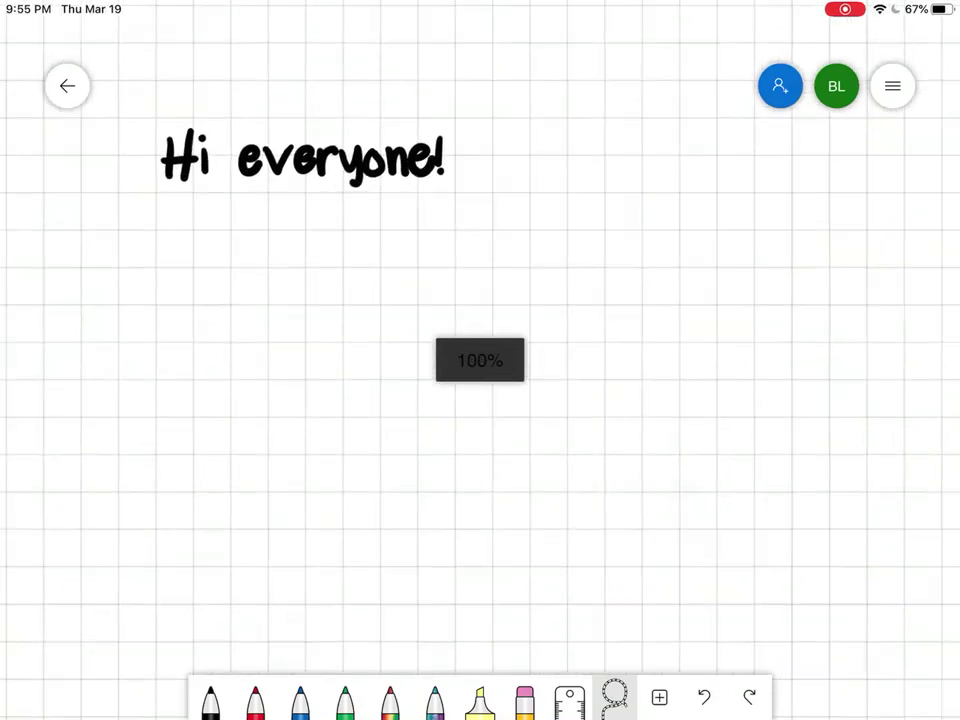
scroll(480, 360, "up", 2)
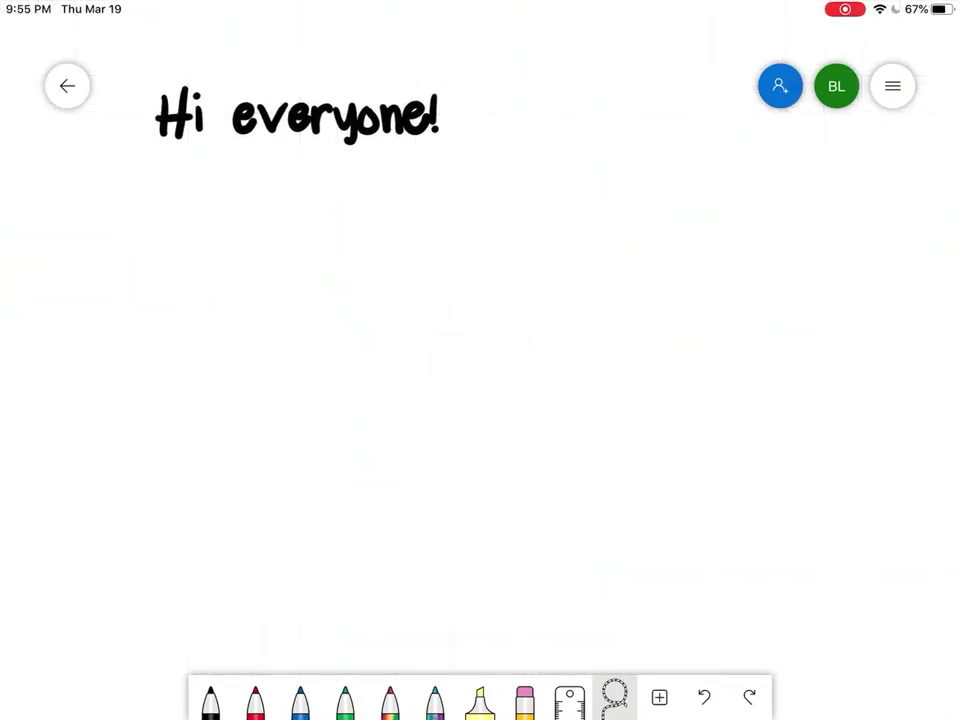
Step: Insert a typed text box reading 'Hi!' in the middle of the board
left_click(659, 697)
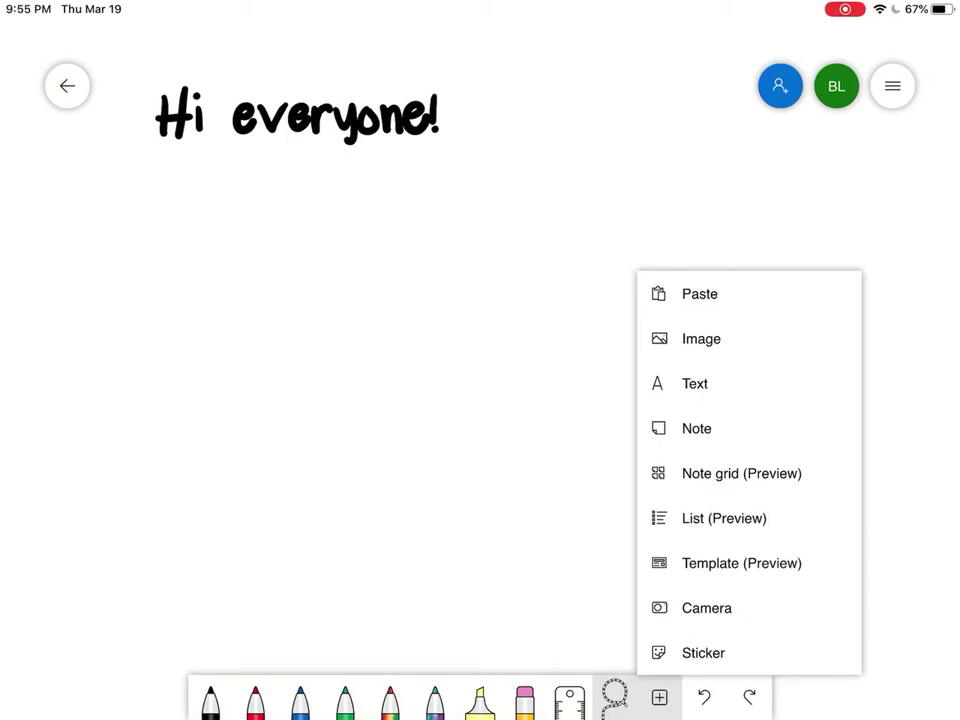
left_click(694, 383)
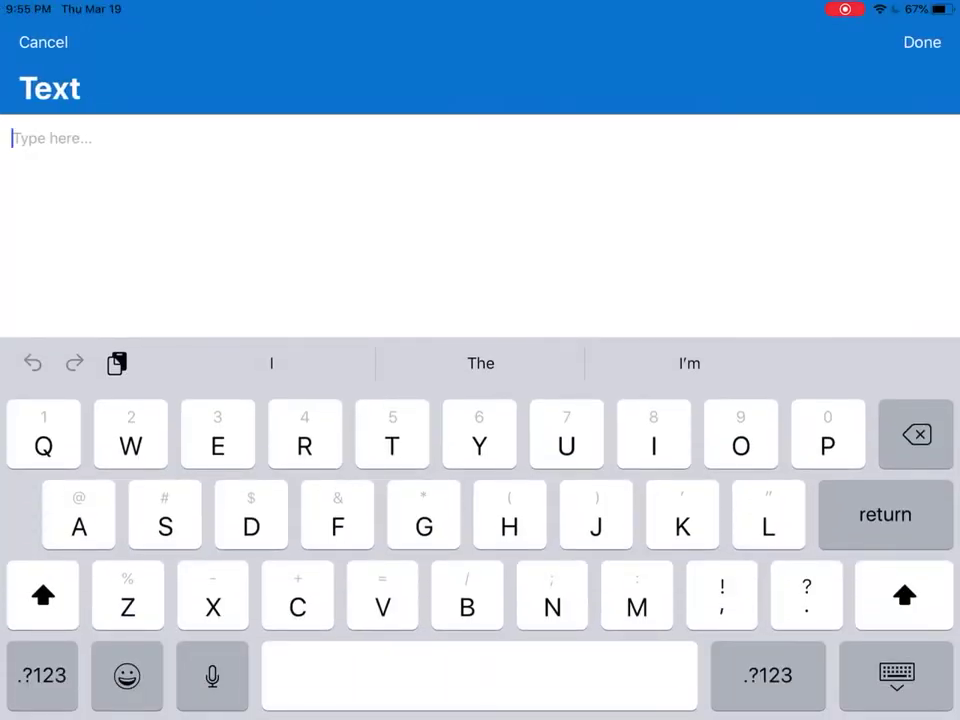
type("Hi")
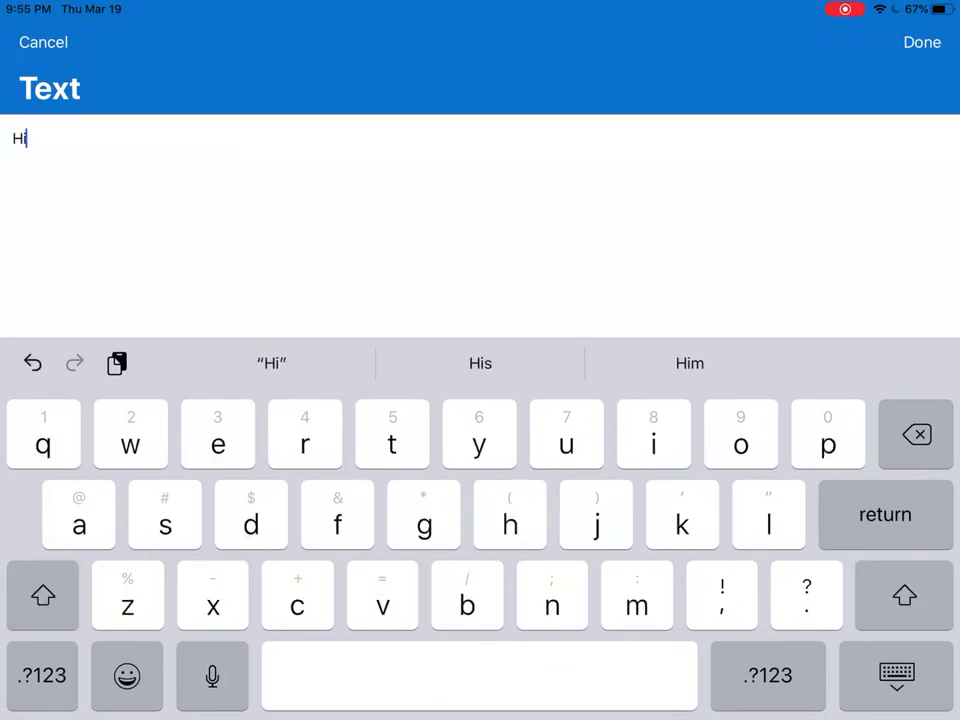
type("!")
key("Return")
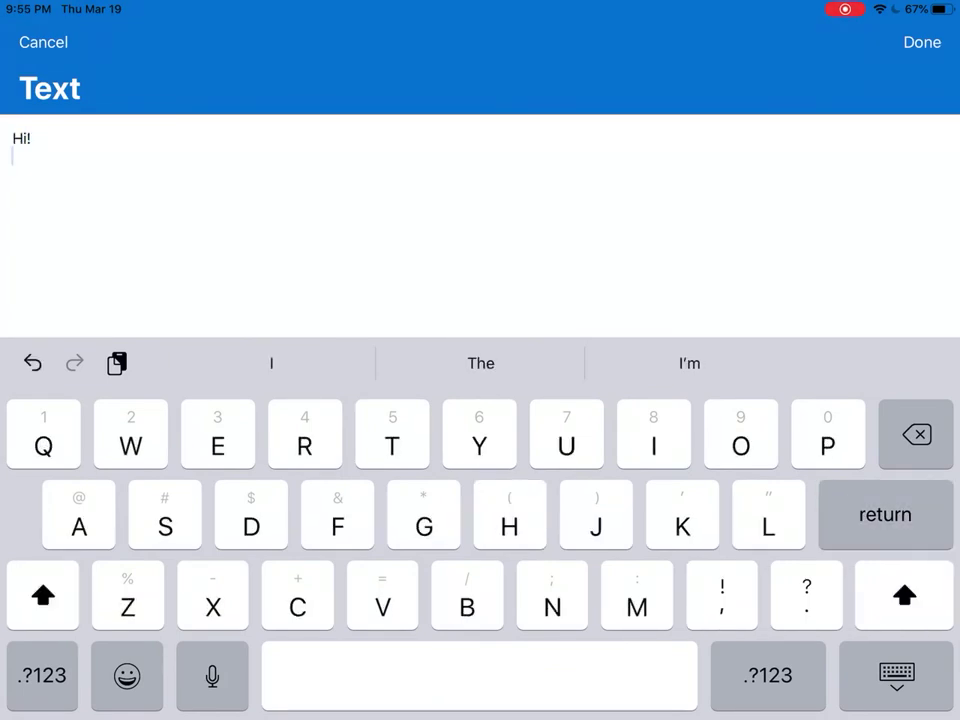
left_click(922, 42)
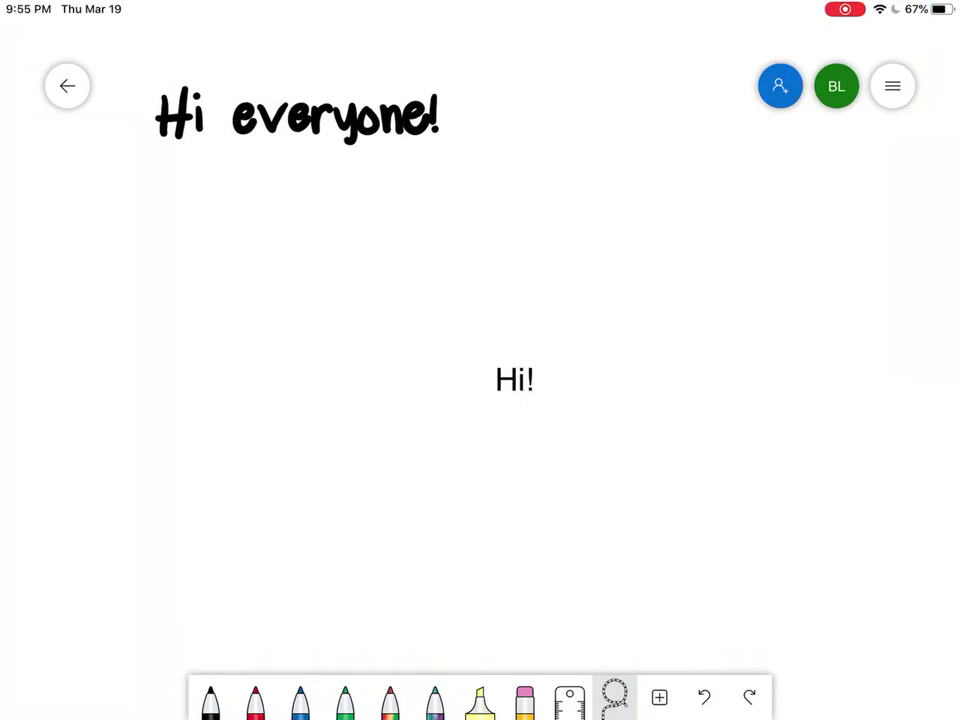
mouse_move(515, 380)
left_mouse_down()
mouse_move(392, 240)
mouse_move(561, 390)
left_mouse_up()
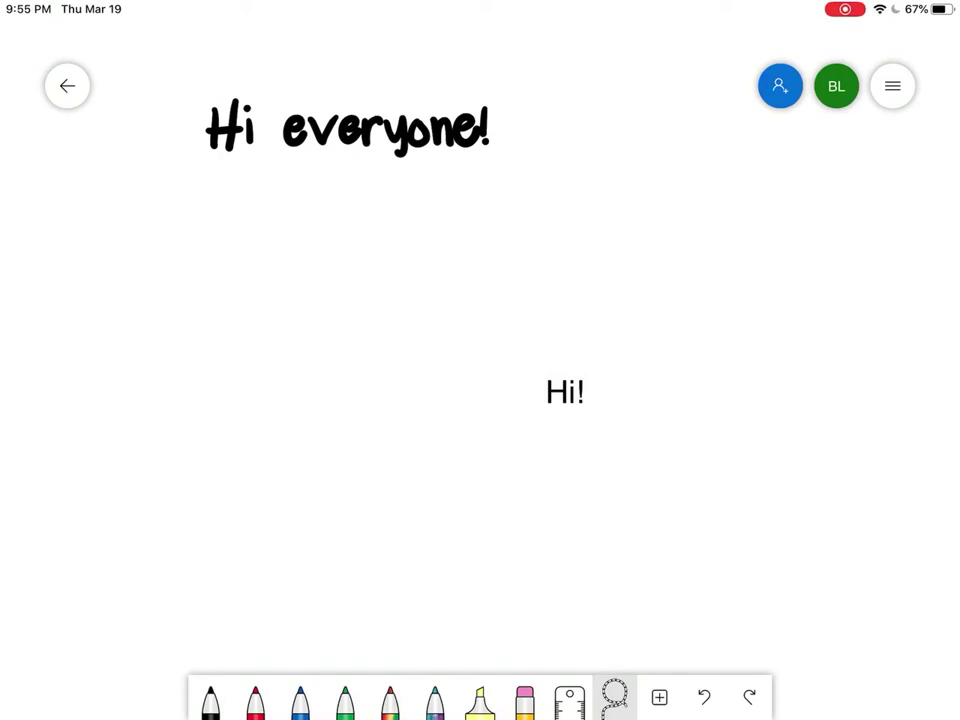
left_click(659, 697)
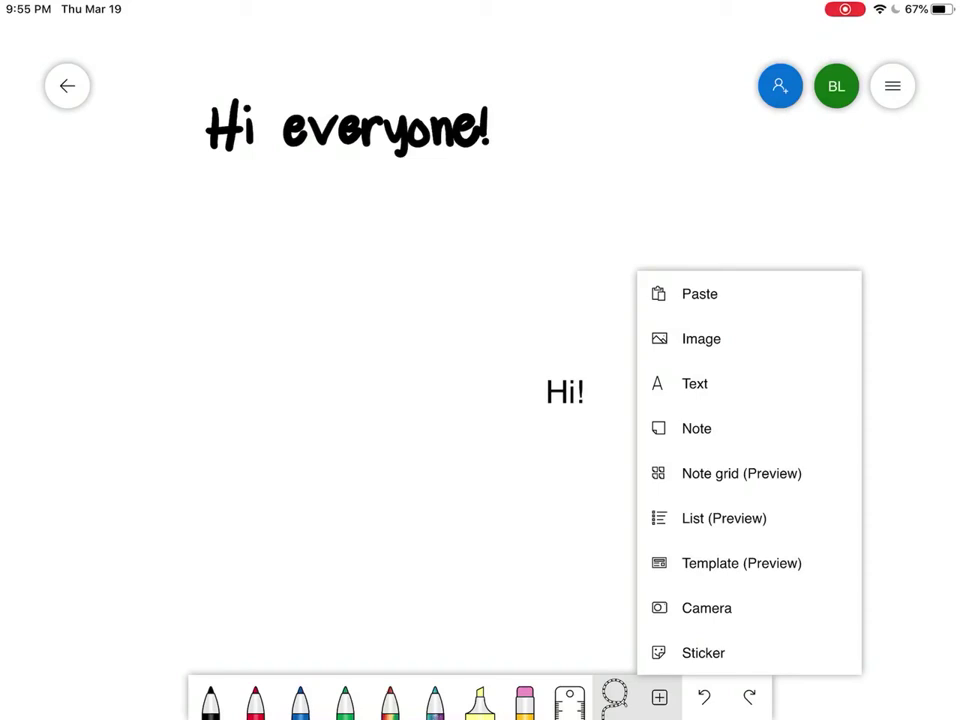
Step: Dismiss the insert menu and return to the iPad home screen
left_click(494, 523)
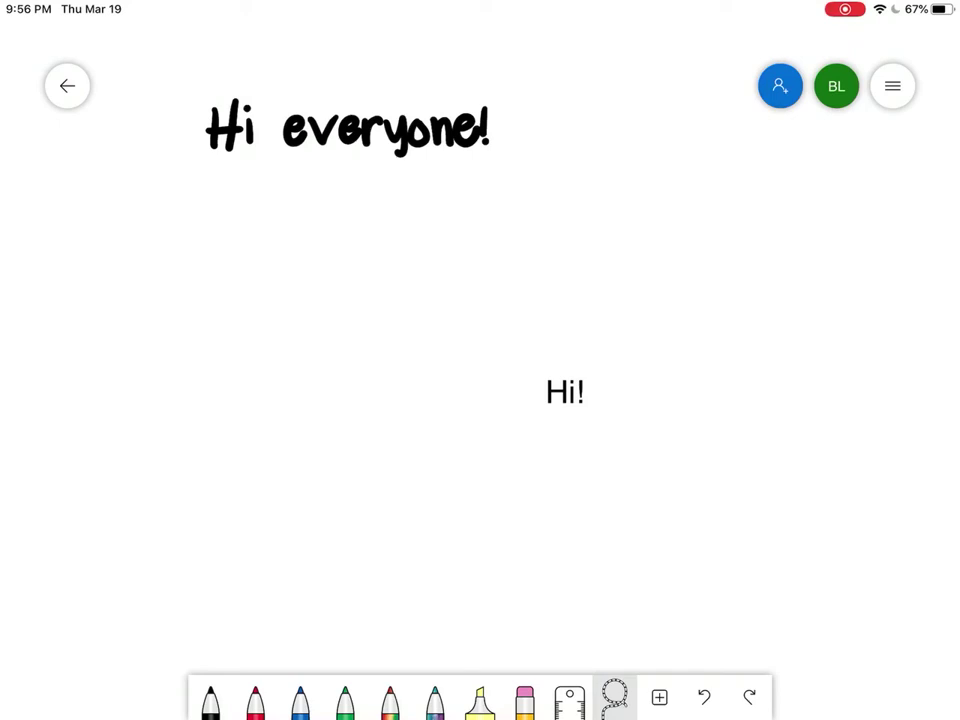
key("super+h")
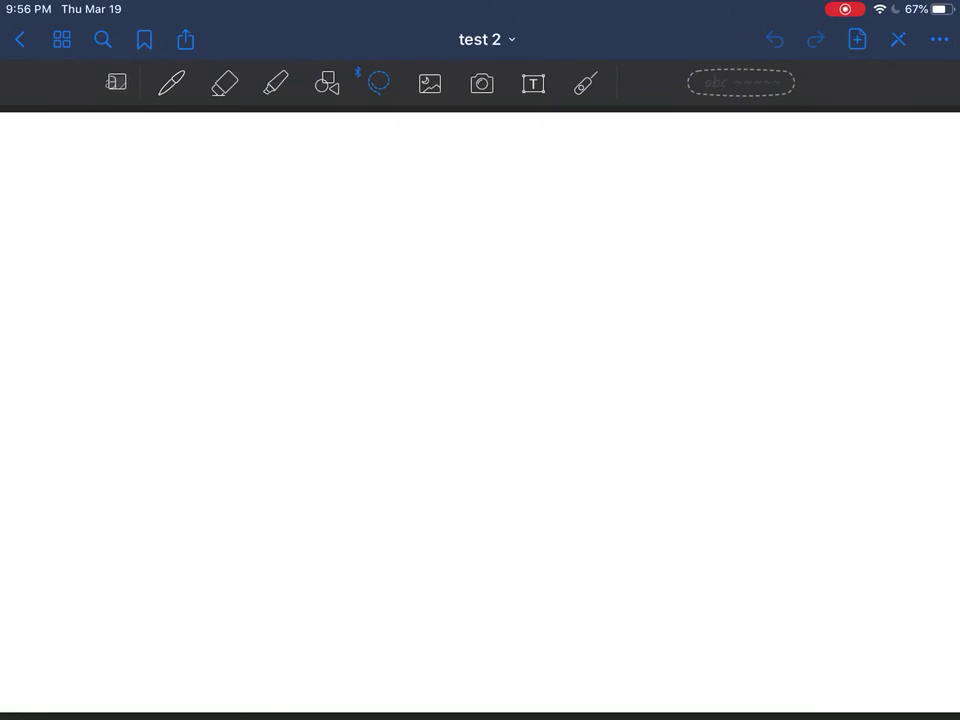
Step: Try the laser pointer, then handwrite 'Hi everyone' in black ink near the upper left
left_click(585, 83)
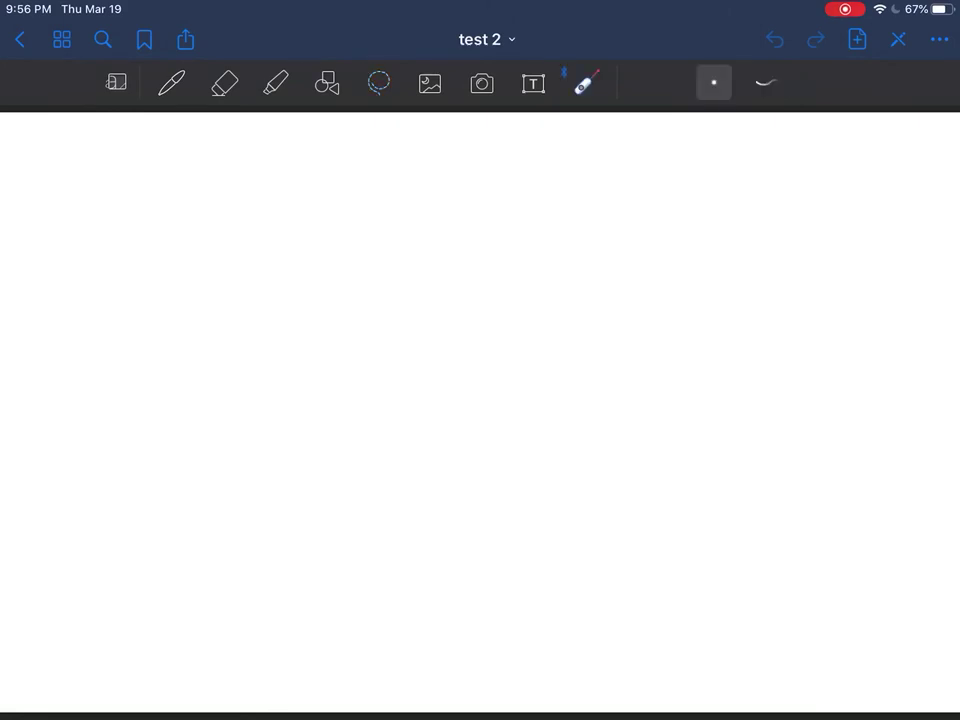
mouse_move(328, 388)
left_mouse_down()
mouse_move(508, 421)
mouse_move(538, 371)
mouse_move(360, 384)
mouse_move(523, 418)
mouse_move(645, 277)
mouse_move(568, 332)
mouse_move(579, 276)
mouse_move(617, 315)
left_mouse_up()
left_click(171, 83)
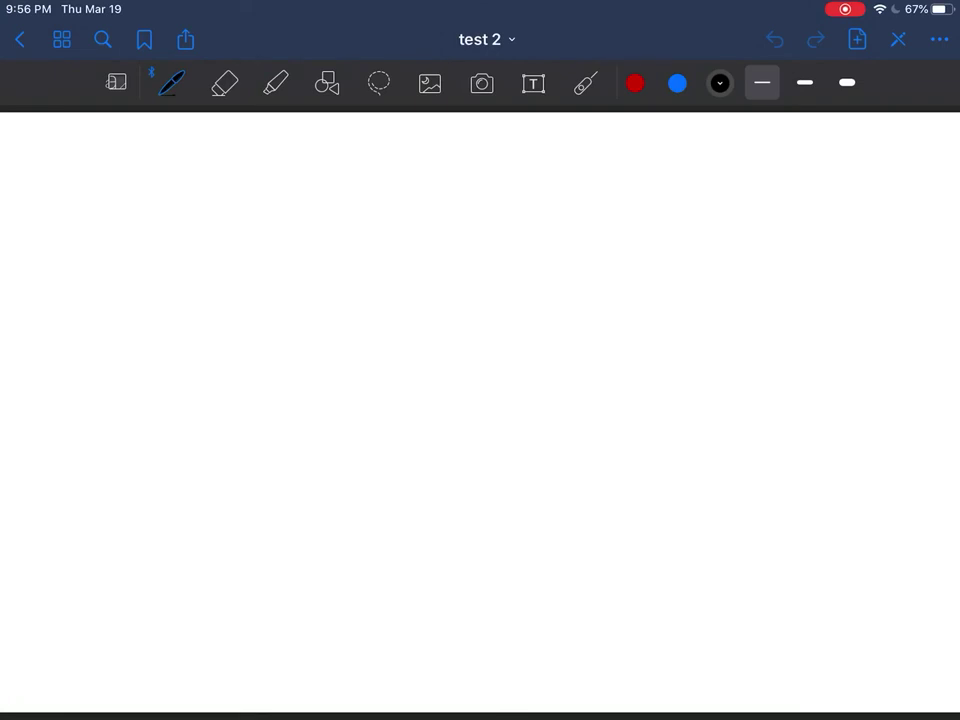
mouse_move(148, 238)
left_mouse_down()
mouse_move(160, 294)
mouse_move(186, 266)
left_mouse_up()
mouse_move(184, 236)
left_mouse_down()
mouse_move(190, 292)
mouse_move(208, 288)
left_mouse_up()
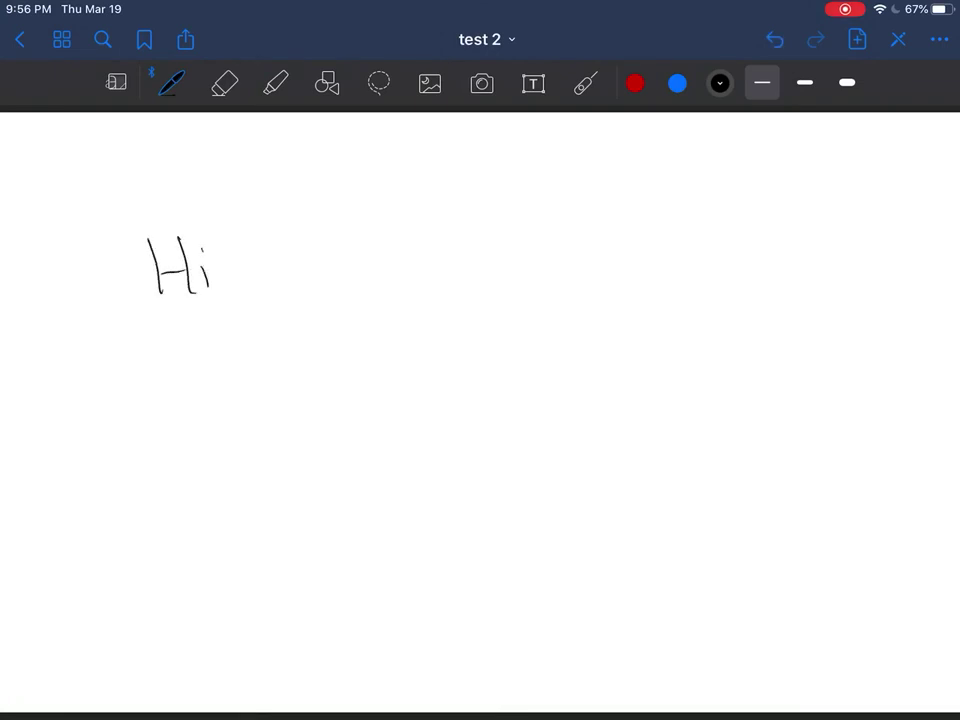
mouse_move(258, 262)
left_mouse_down()
mouse_move(258, 272)
mouse_move(310, 260)
mouse_move(386, 262)
mouse_move(367, 305)
left_mouse_up()
left_click_drag(400, 270, 497, 258)
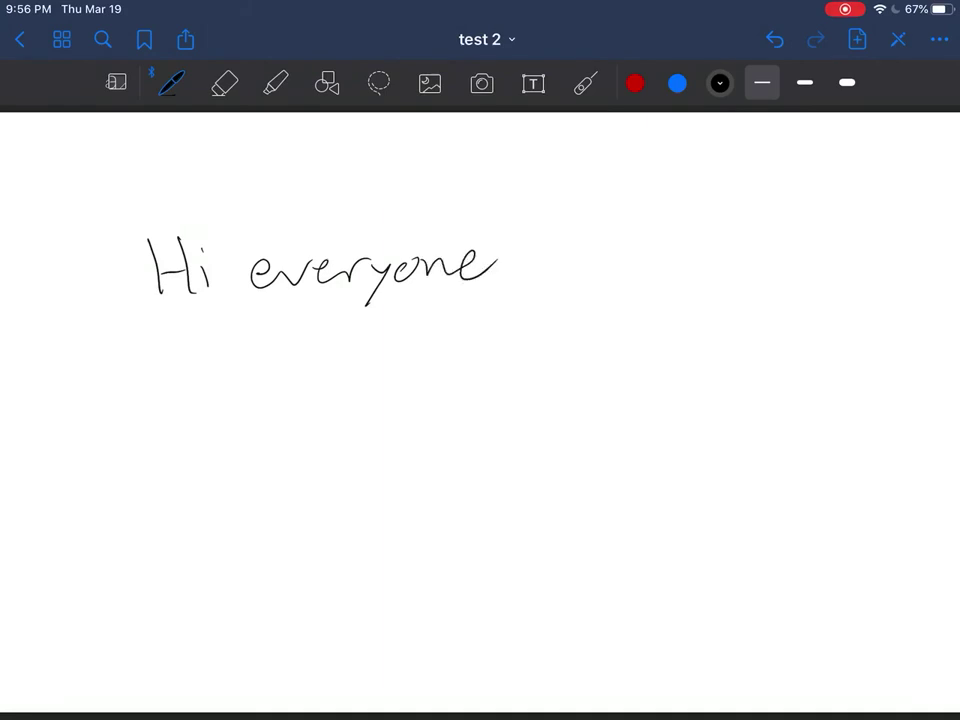
Step: Lasso the handwriting, convert it to 'Hi everyone', preview sharing, and cancel
left_click(378, 83)
mouse_move(274, 158)
left_mouse_down()
mouse_move(171, 165)
mouse_move(529, 285)
mouse_move(248, 158)
left_mouse_up()
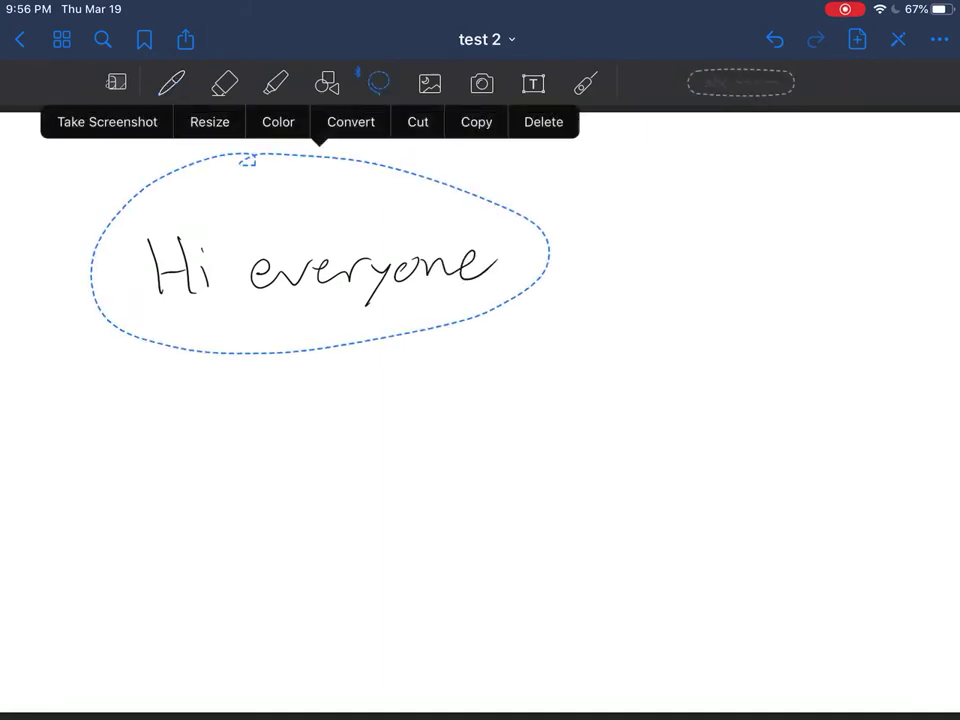
left_click(351, 121)
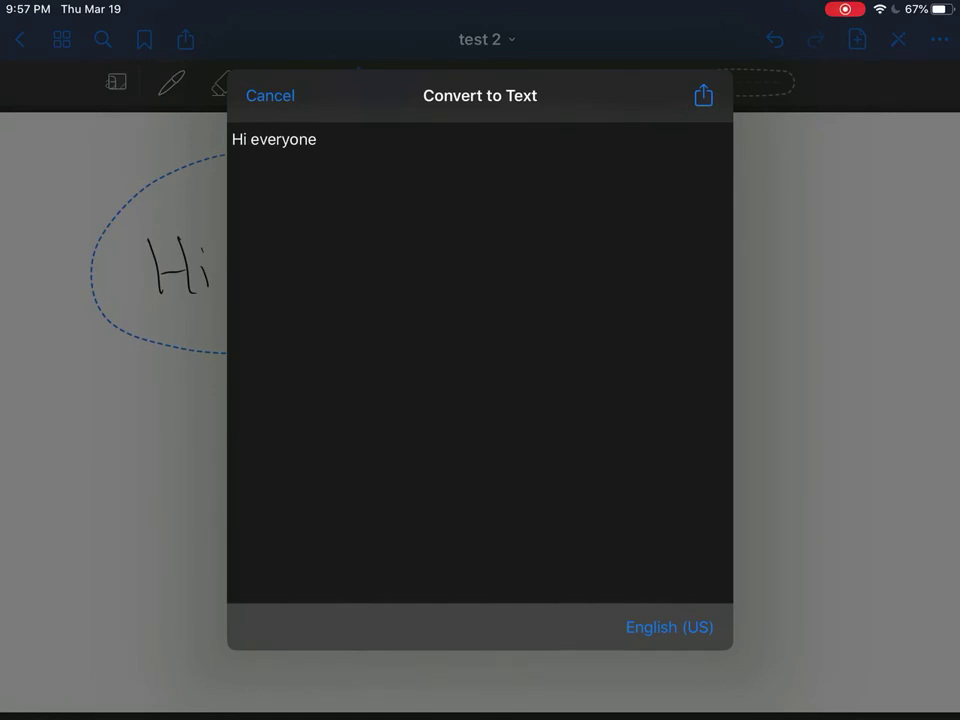
left_click(703, 95)
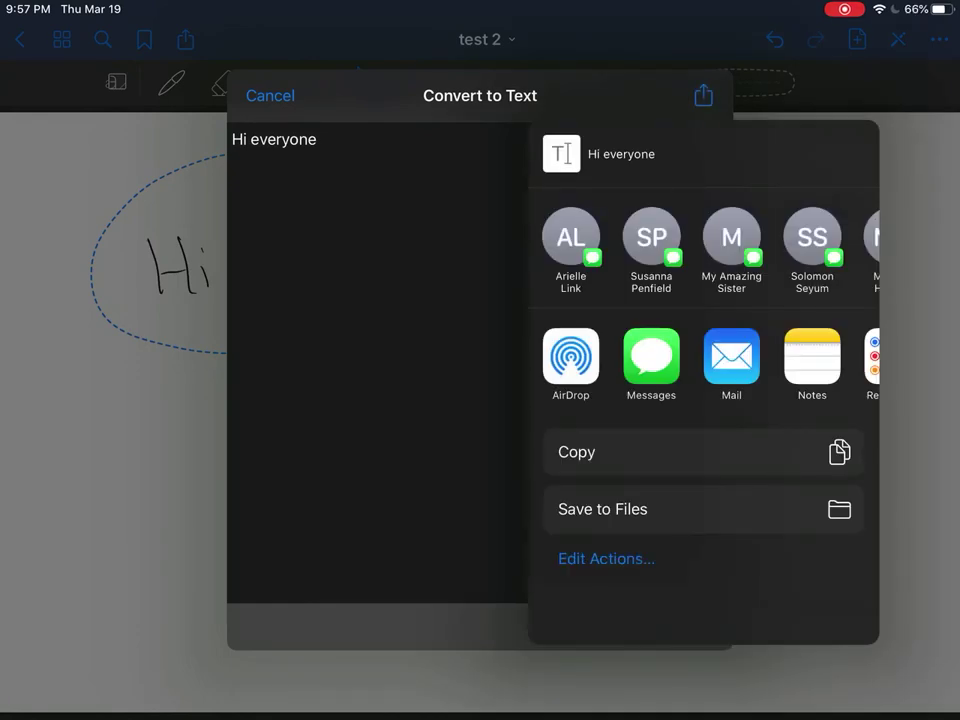
left_click(576, 452)
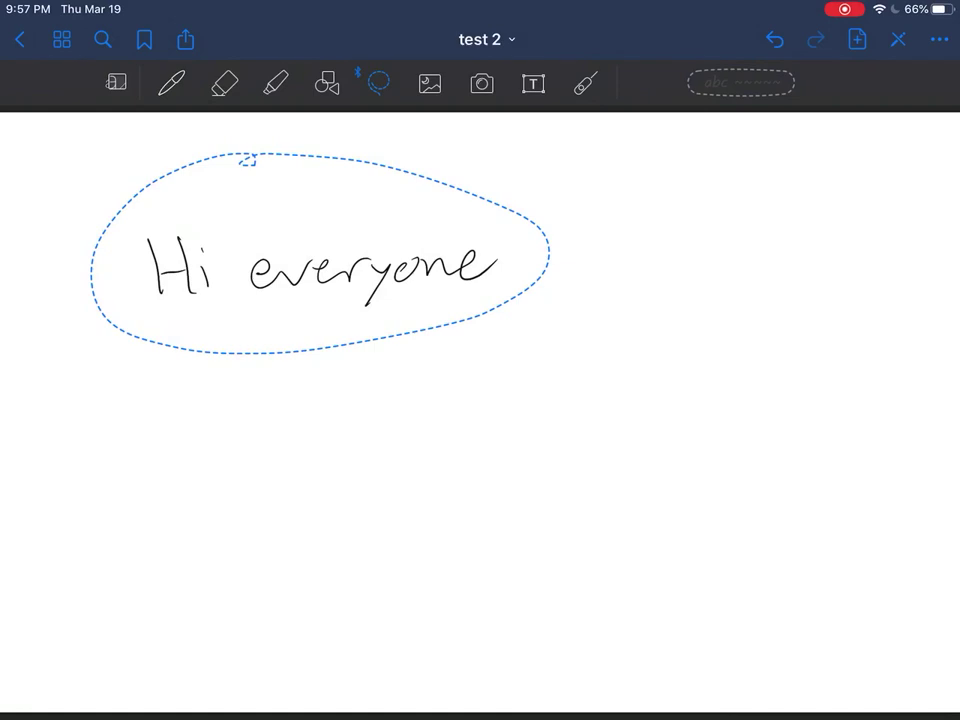
left_click(533, 83)
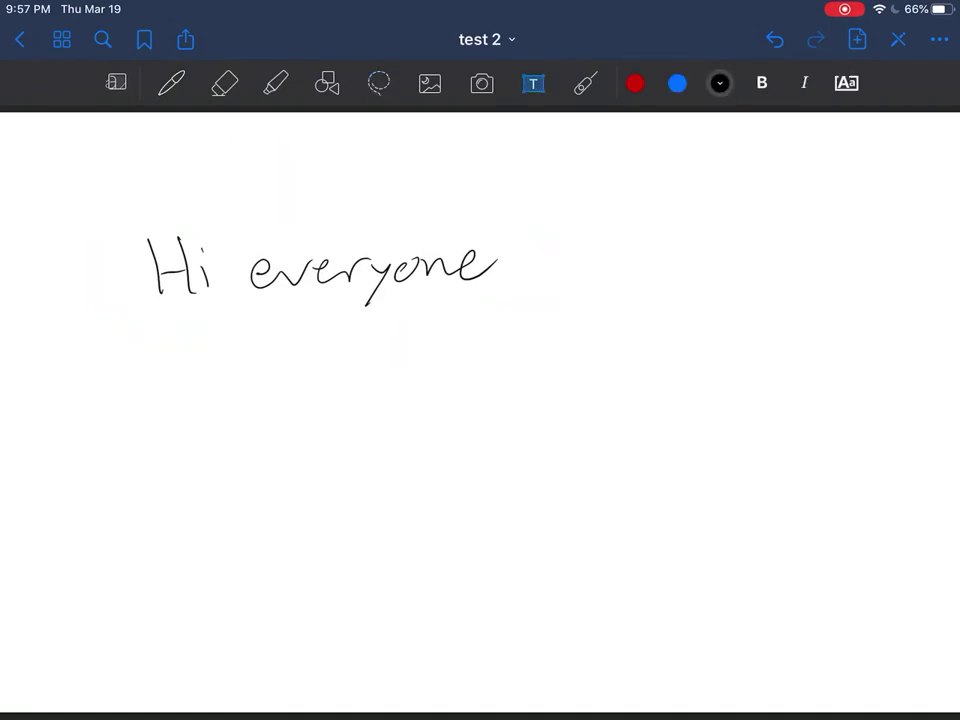
Step: Paste 'Hi everyone' onto the page as a typed text box
left_click(204, 465)
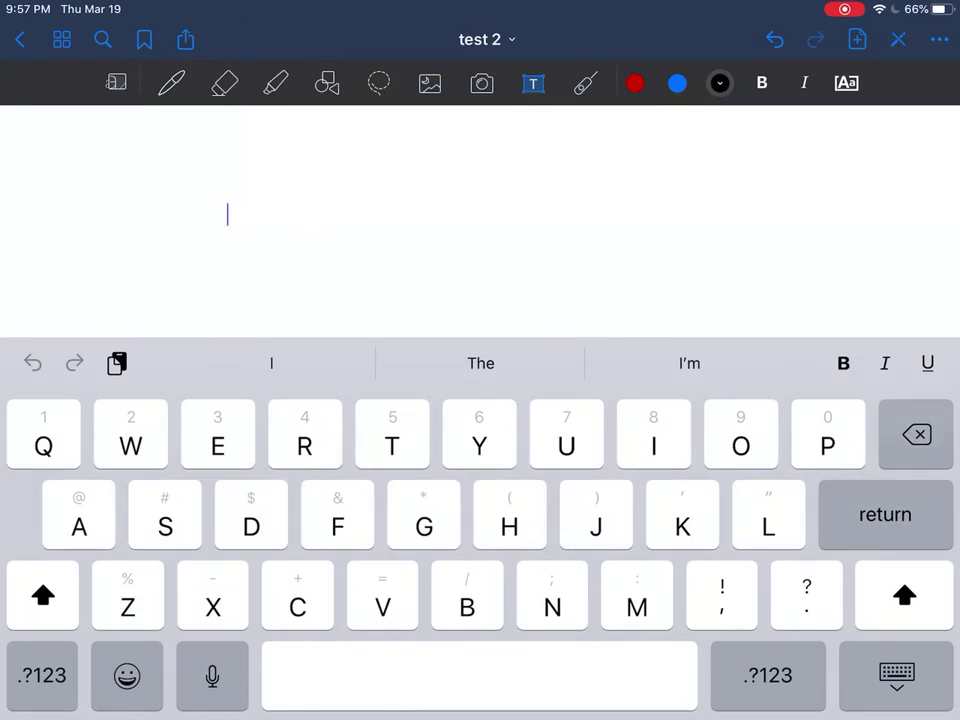
left_click(230, 215)
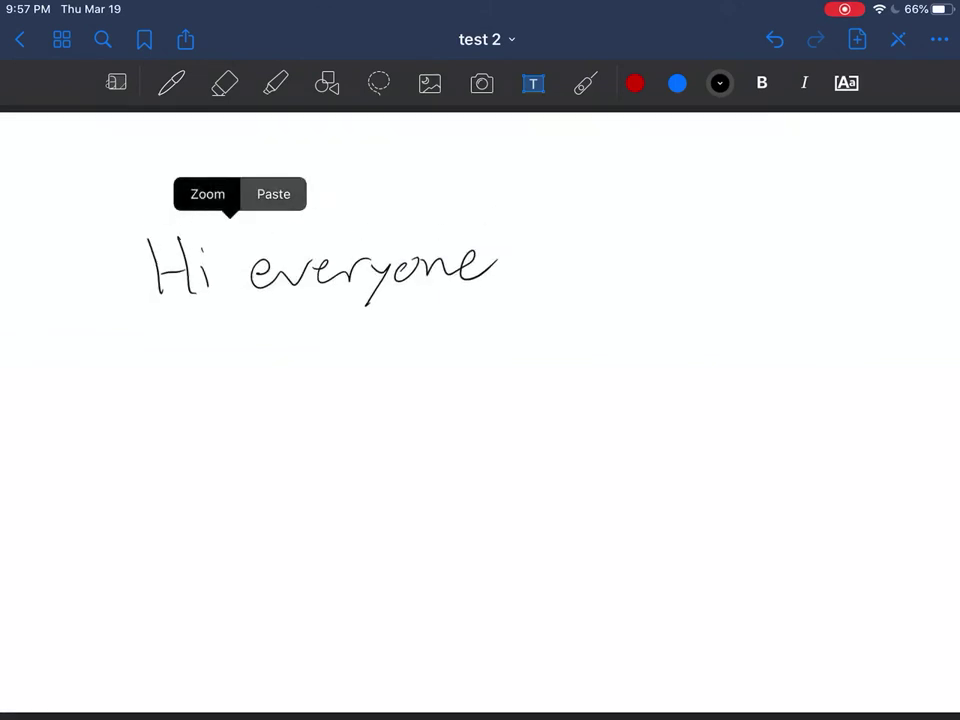
left_click(273, 194)
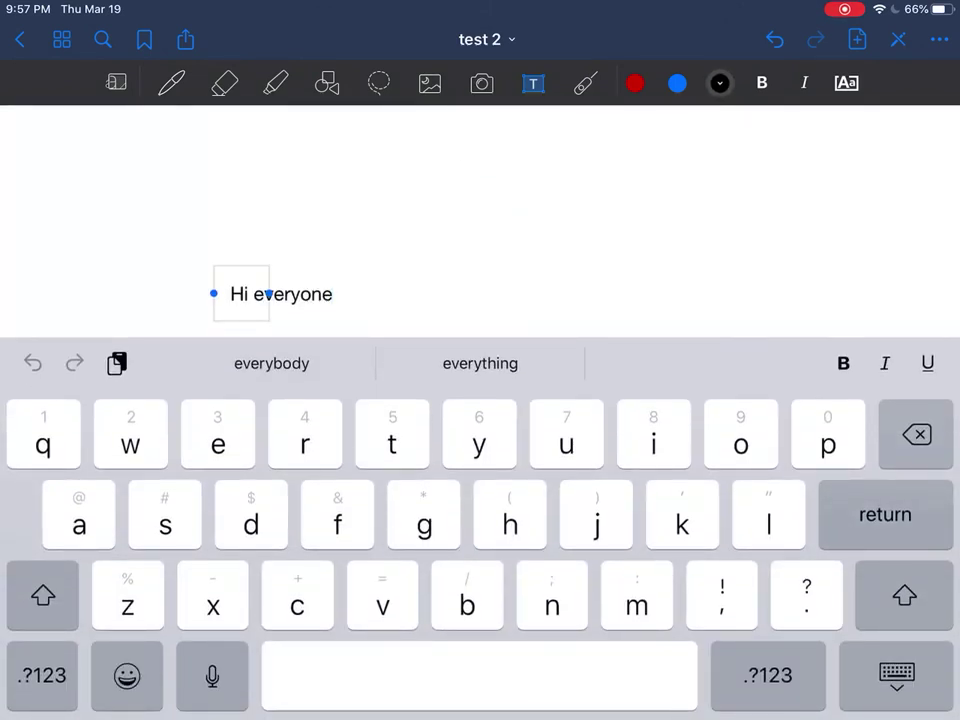
Step: Position the typed 'Hi everyone' just below the handwritten greeting and finish editing
left_click_drag(270, 300, 142, 157)
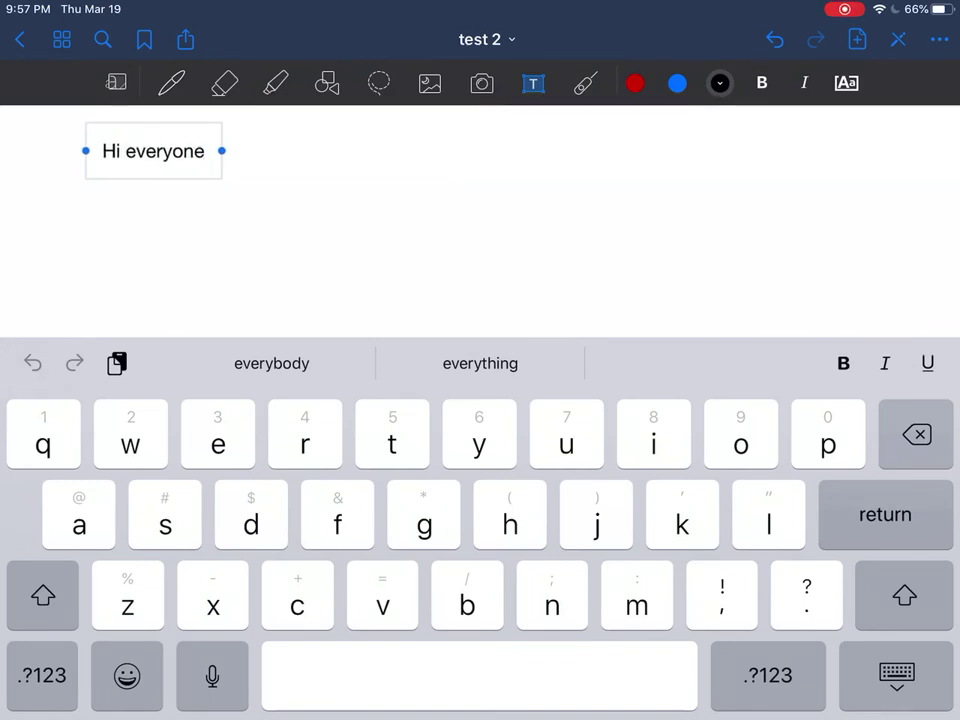
left_click_drag(153, 157, 277, 244)
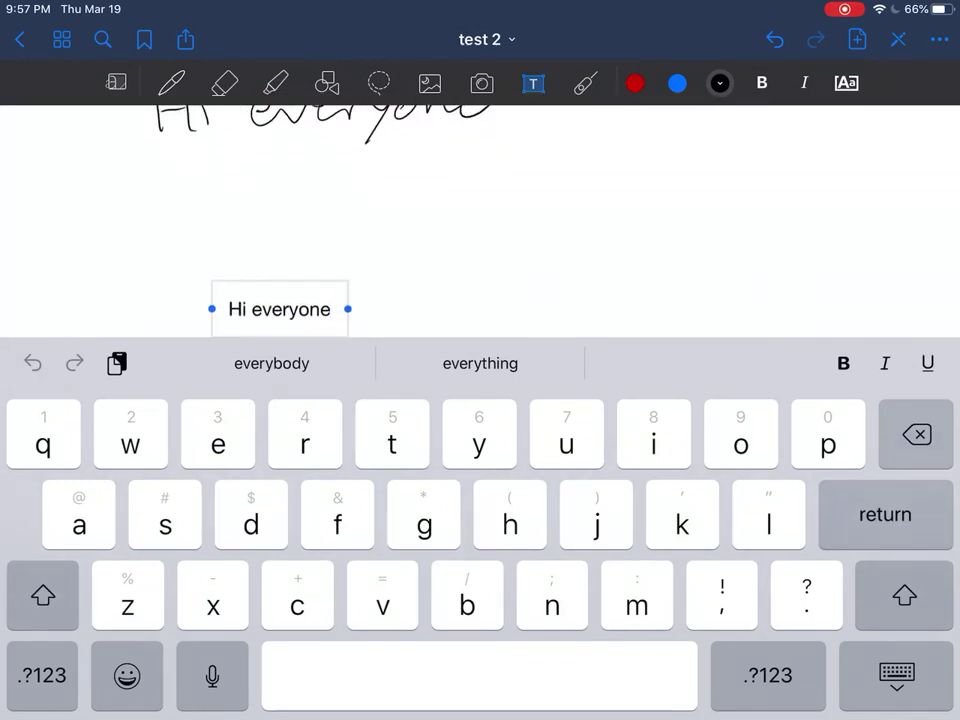
mouse_move(279, 293)
left_mouse_down()
mouse_move(225, 238)
mouse_move(193, 169)
left_mouse_up()
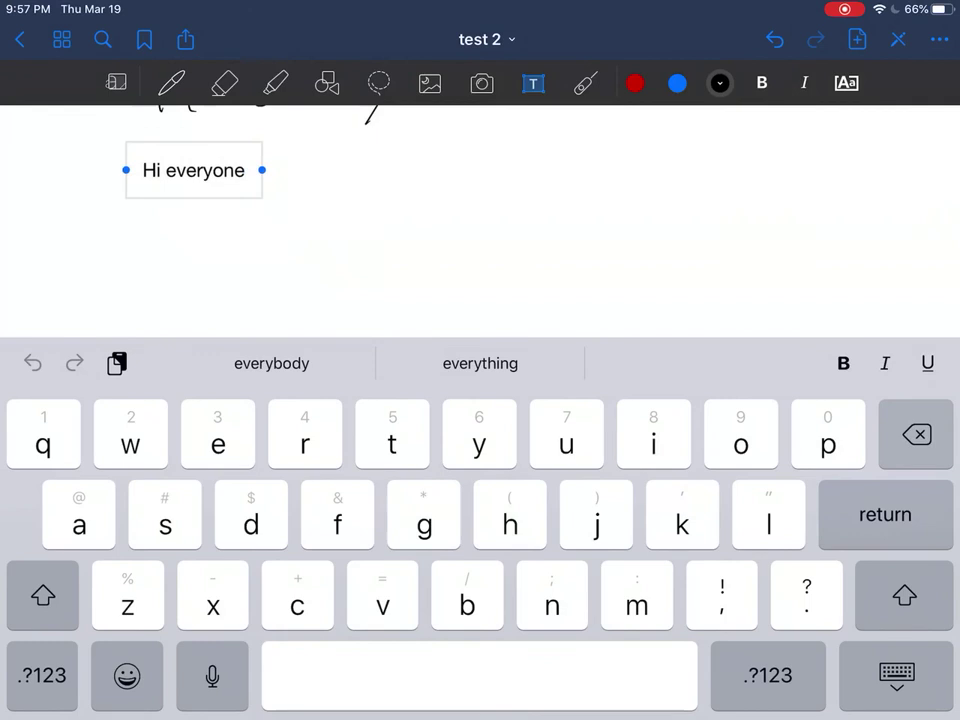
scroll(480, 220, "up", 3)
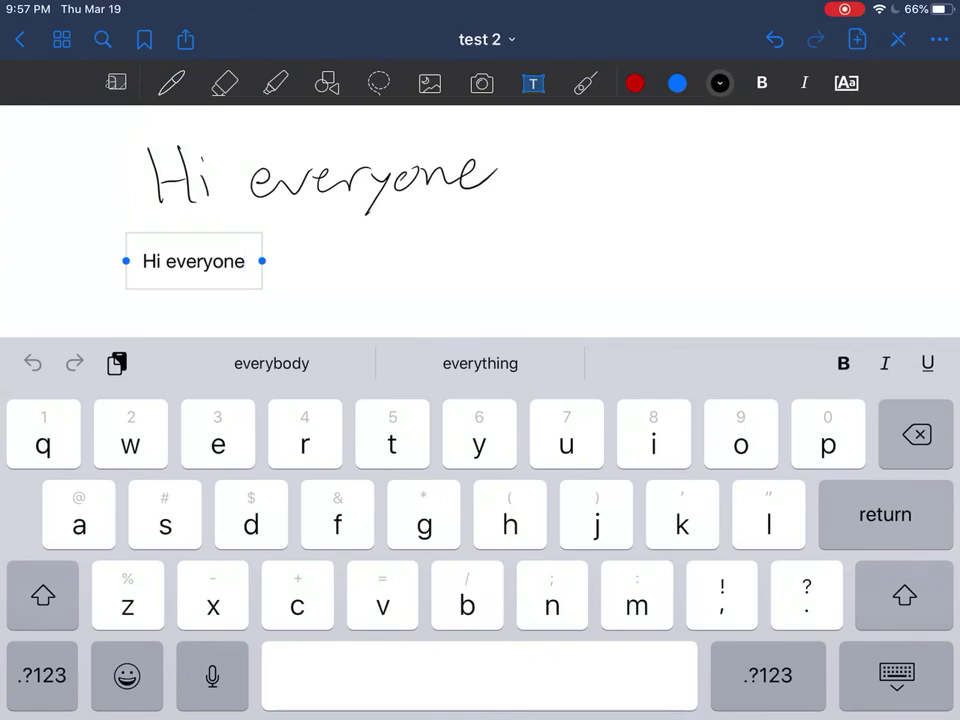
scroll(480, 220, "down", 2)
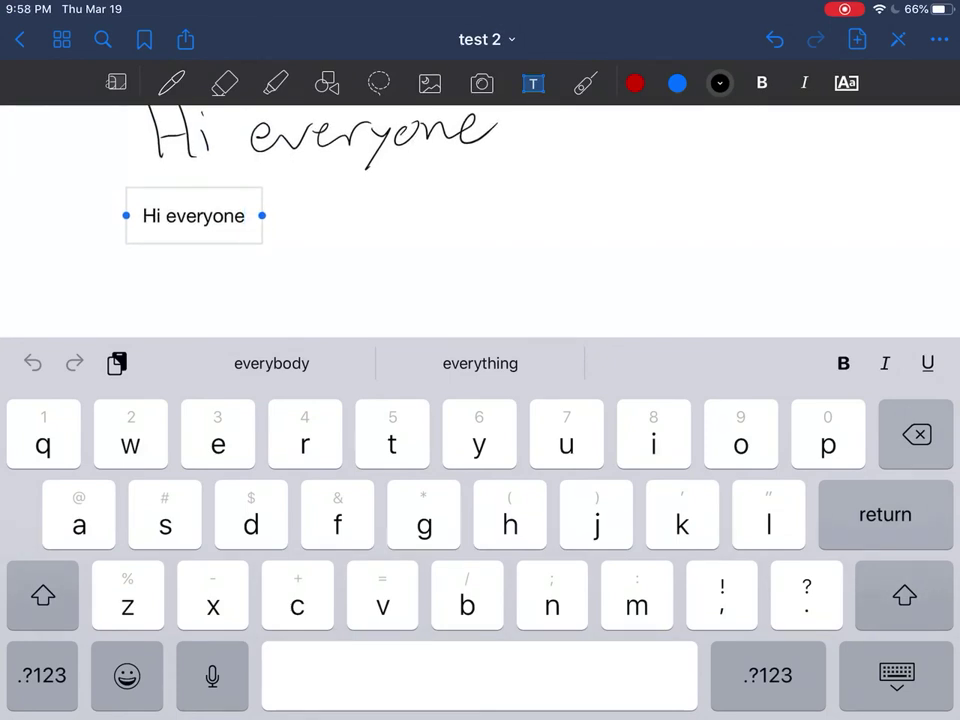
left_click(480, 337)
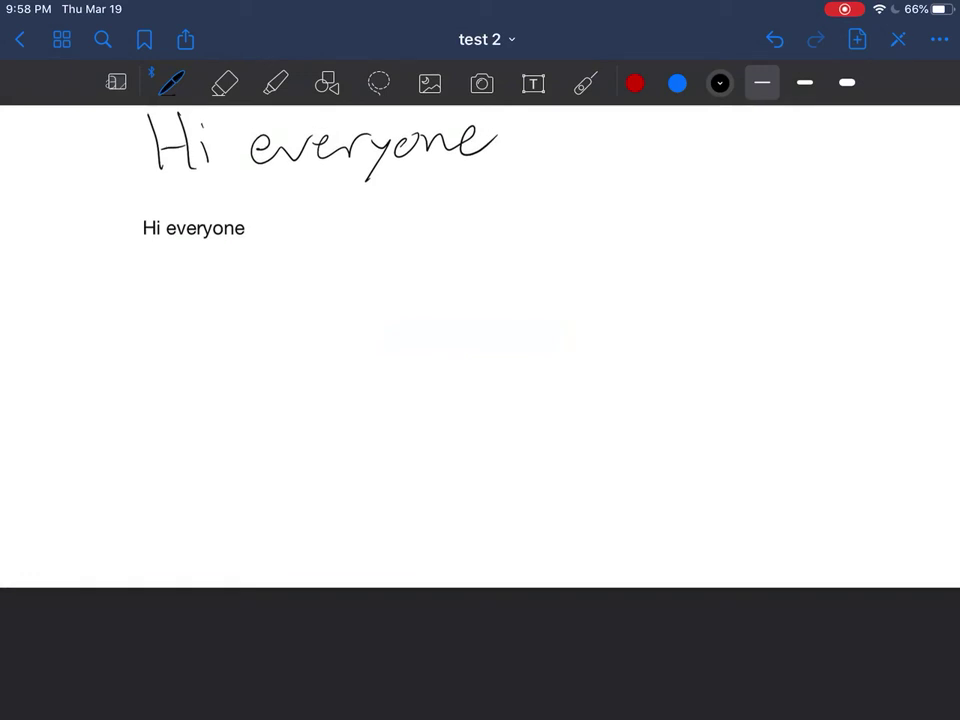
Step: Try the laser pointer, then return to the pen tool
left_click(171, 82)
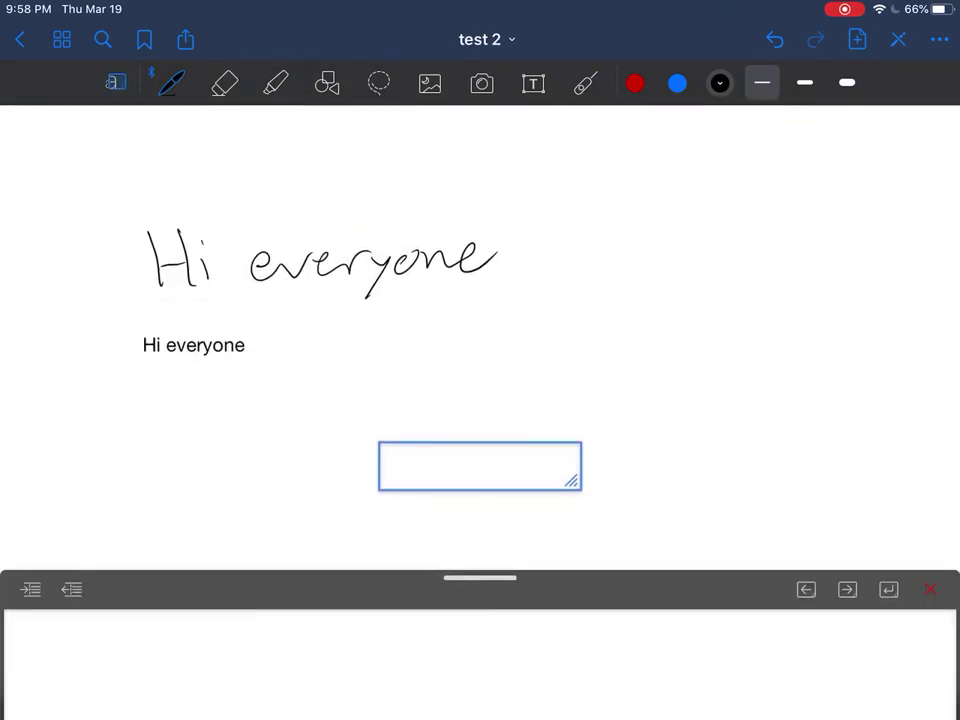
left_click(585, 82)
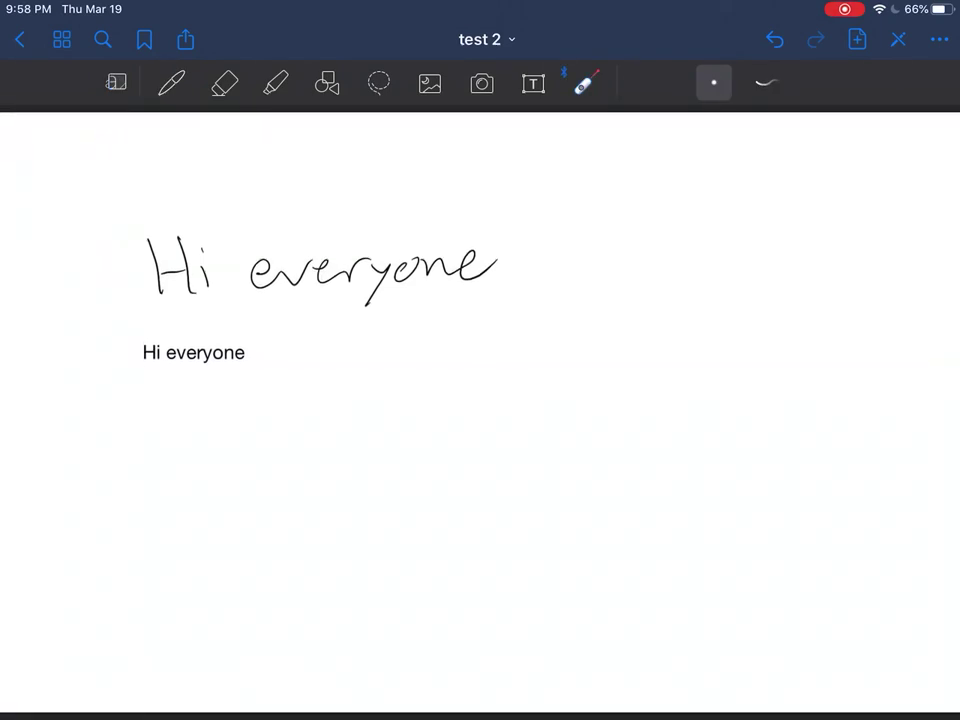
left_click(171, 82)
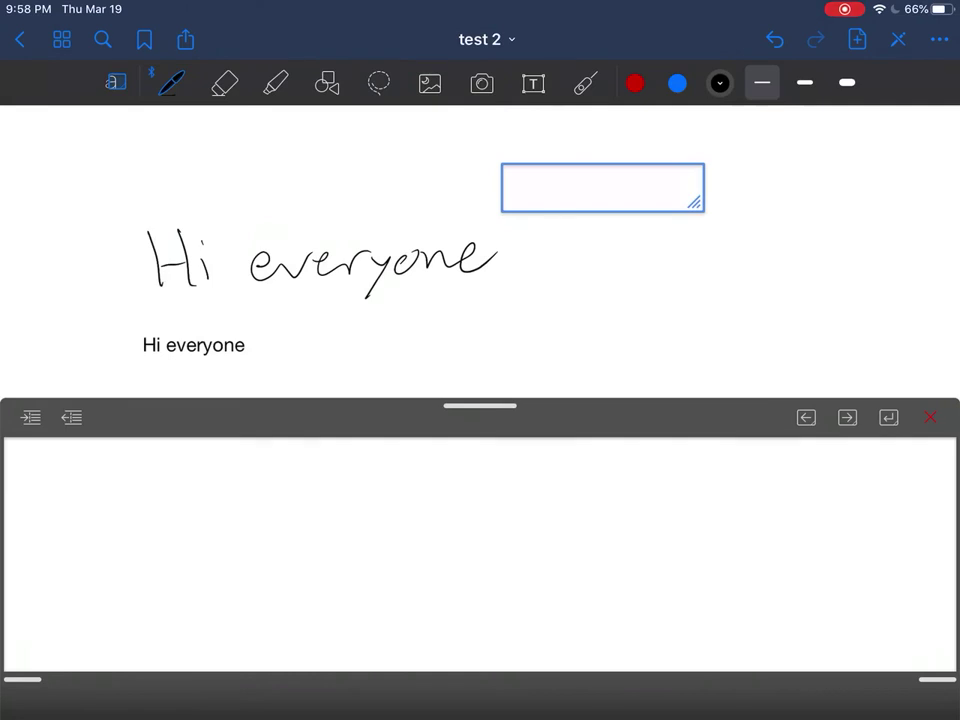
Step: Handwrite a small 'y= mx + b' in the magnified writing panel, then close it
mouse_move(129, 514)
left_mouse_down()
mouse_move(150, 546)
mouse_move(127, 594)
left_mouse_up()
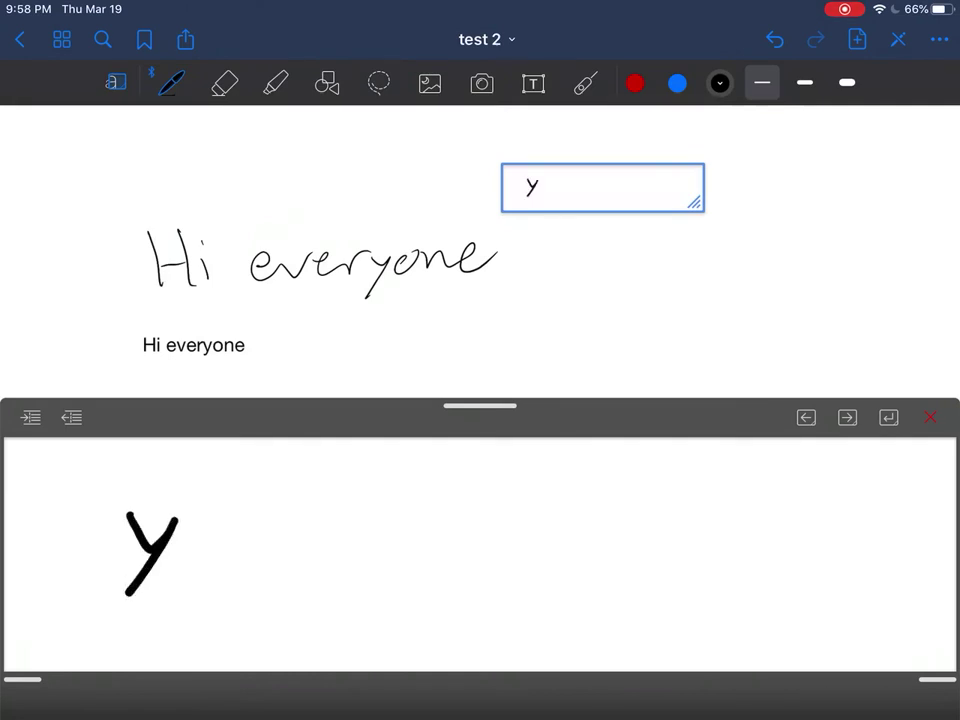
mouse_move(198, 528)
left_mouse_down()
mouse_move(232, 527)
mouse_move(235, 539)
mouse_move(393, 545)
left_mouse_up()
left_click(280, 525)
left_click_drag(382, 518, 350, 548)
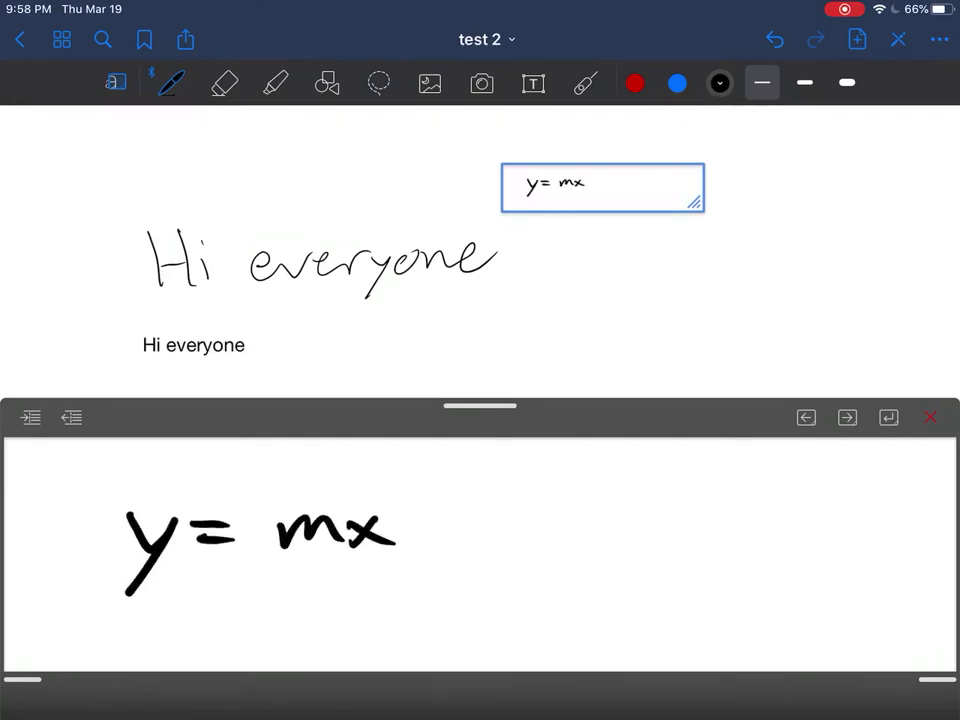
mouse_move(433, 517)
left_mouse_down()
mouse_move(433, 540)
mouse_move(447, 528)
left_mouse_up()
mouse_move(480, 495)
left_mouse_down()
mouse_move(489, 537)
mouse_move(480, 536)
left_mouse_up()
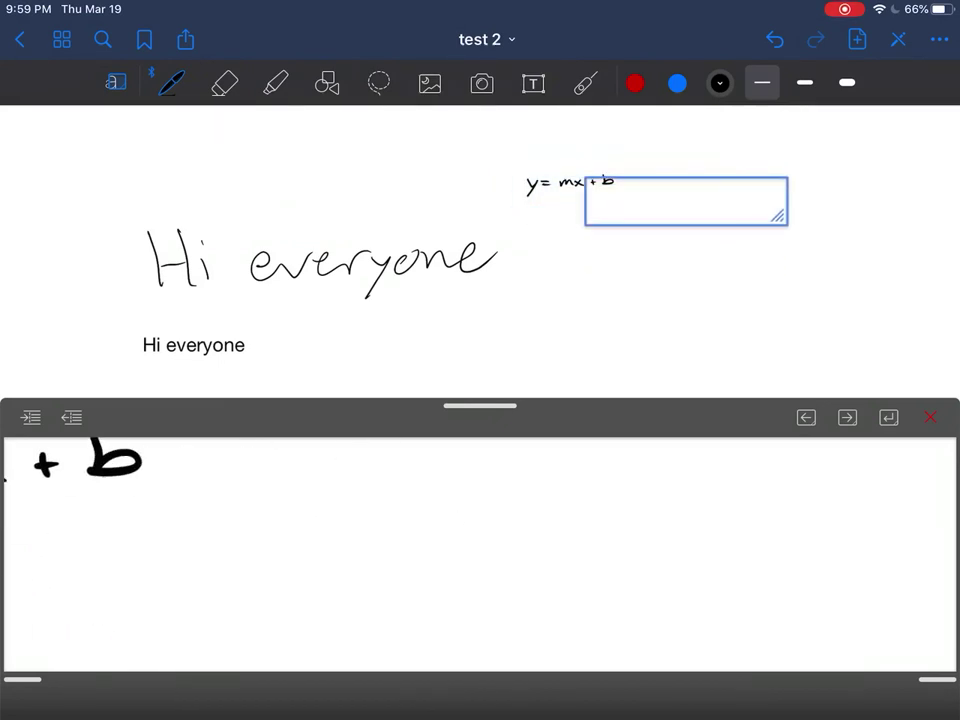
left_click(116, 82)
Step: Lasso the 'y= mx + b' equation and place it right of the typed 'Hi everyone'
left_click(378, 82)
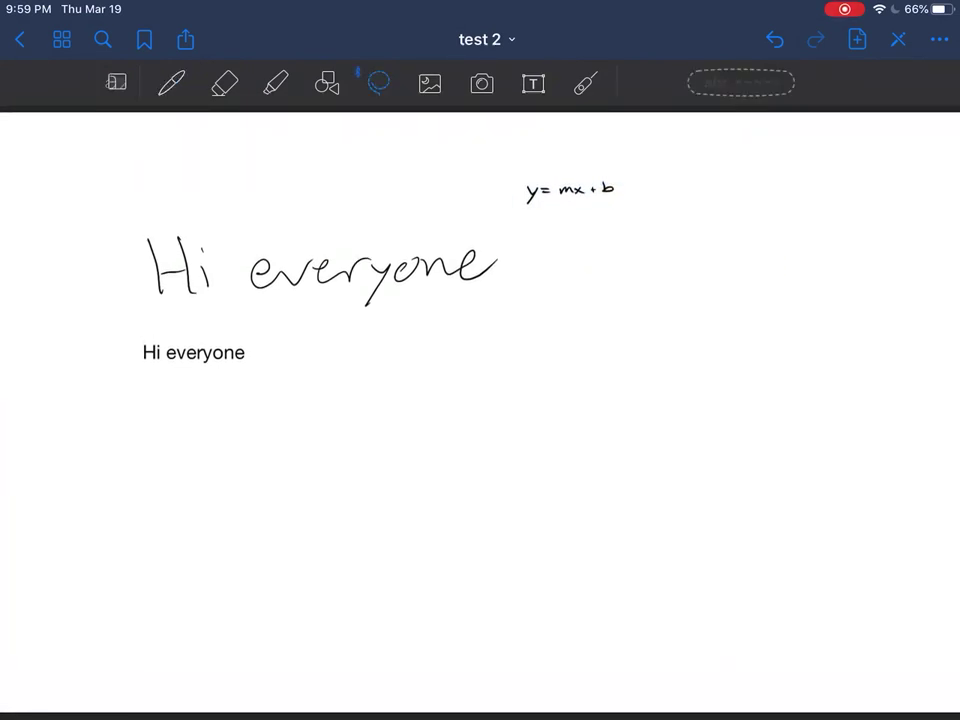
mouse_move(531, 150)
left_mouse_down()
mouse_move(585, 275)
mouse_move(620, 140)
left_mouse_up()
mouse_move(575, 190)
left_mouse_down()
mouse_move(640, 333)
mouse_move(210, 454)
mouse_move(182, 418)
mouse_move(171, 461)
mouse_move(221, 454)
mouse_move(199, 506)
mouse_move(229, 483)
left_mouse_up()
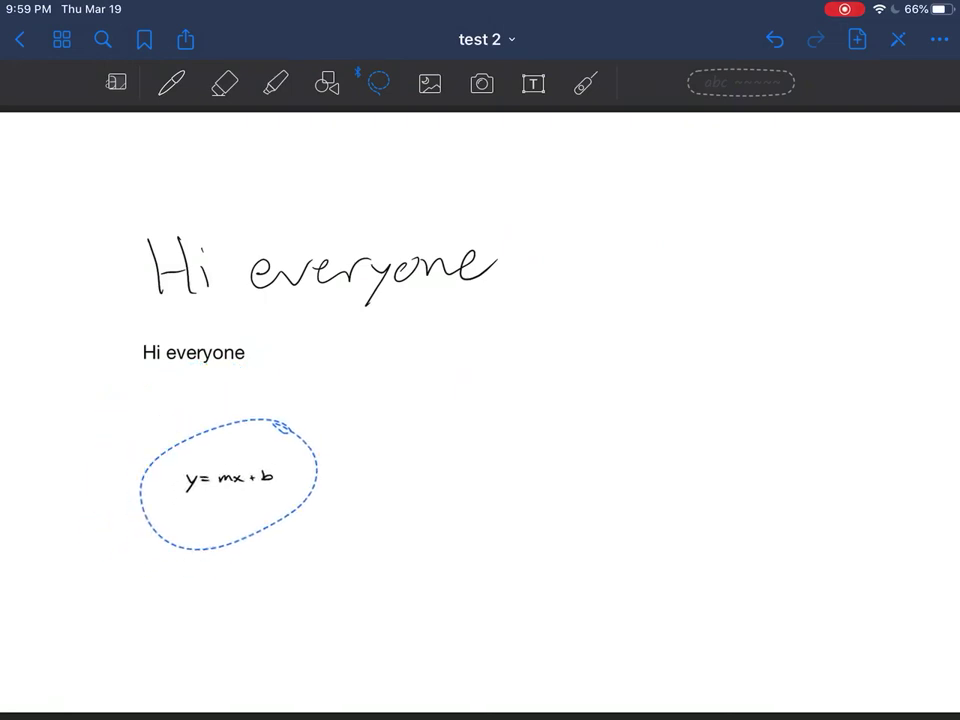
mouse_move(229, 483)
left_mouse_down()
mouse_move(291, 427)
mouse_move(328, 429)
mouse_move(364, 377)
mouse_move(345, 366)
left_mouse_up()
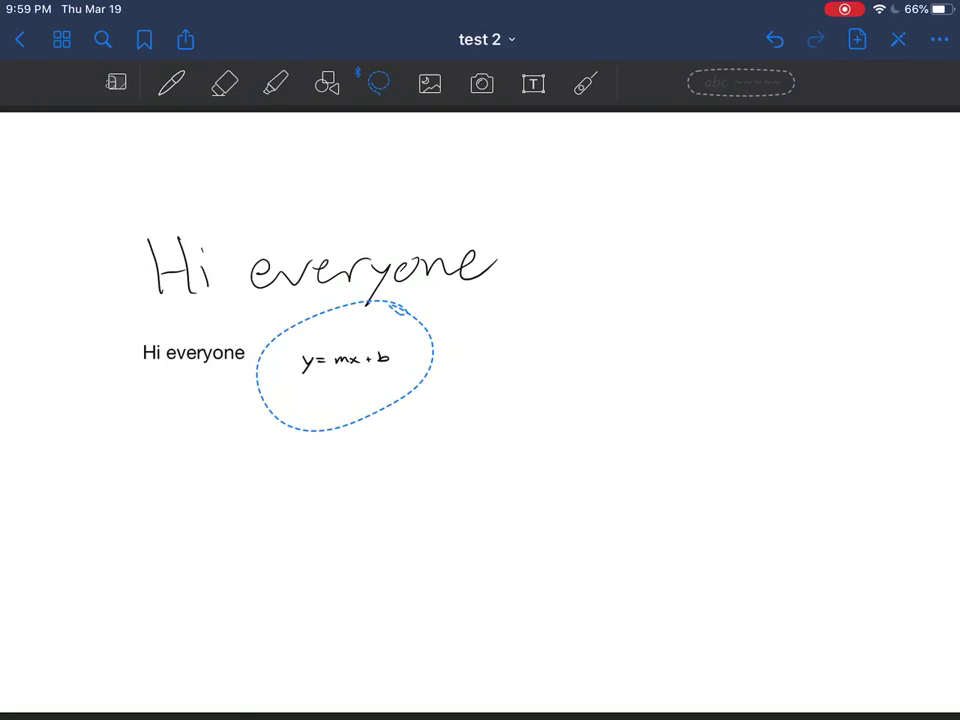
left_click(430, 84)
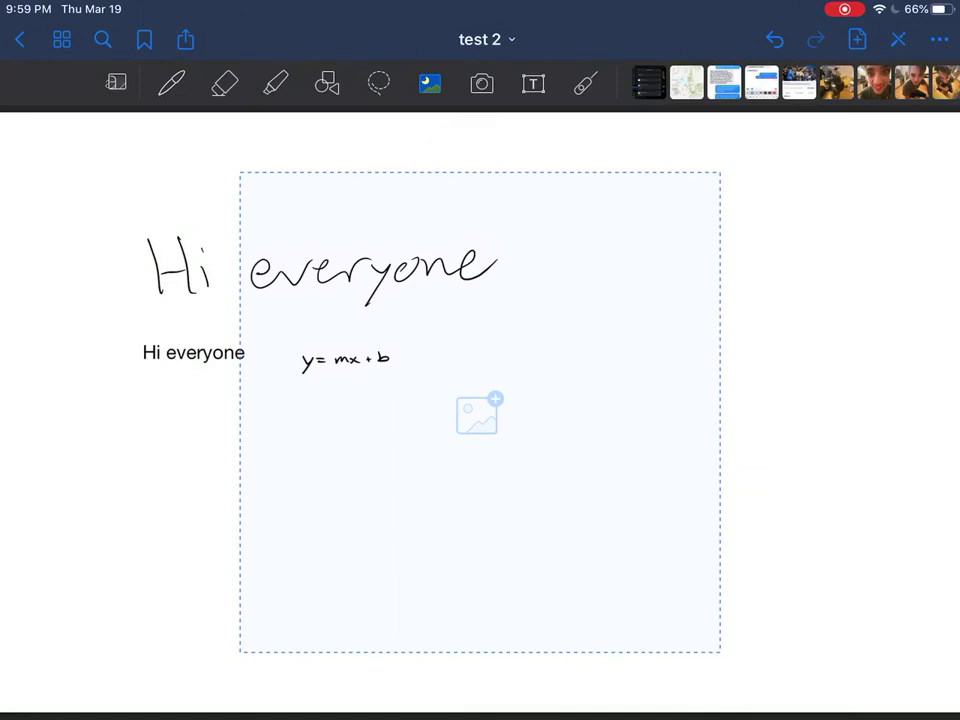
left_click(475, 415)
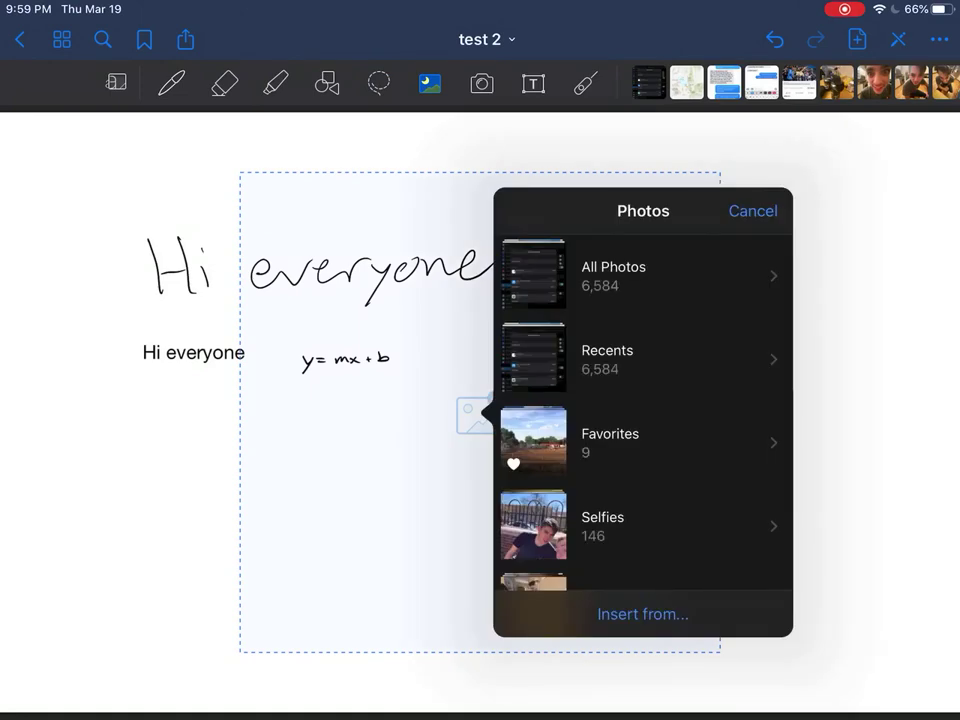
left_click(753, 211)
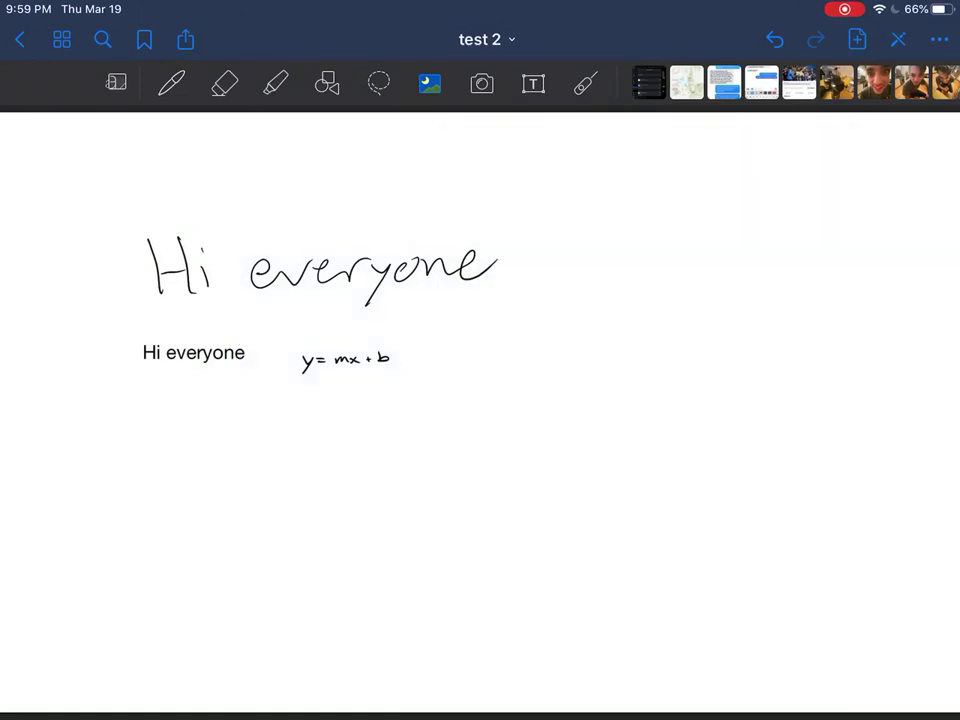
scroll(795, 82, "right", 3)
scroll(795, 82, "left", 5)
left_click(480, 412)
left_click(753, 211)
left_click(600, 195)
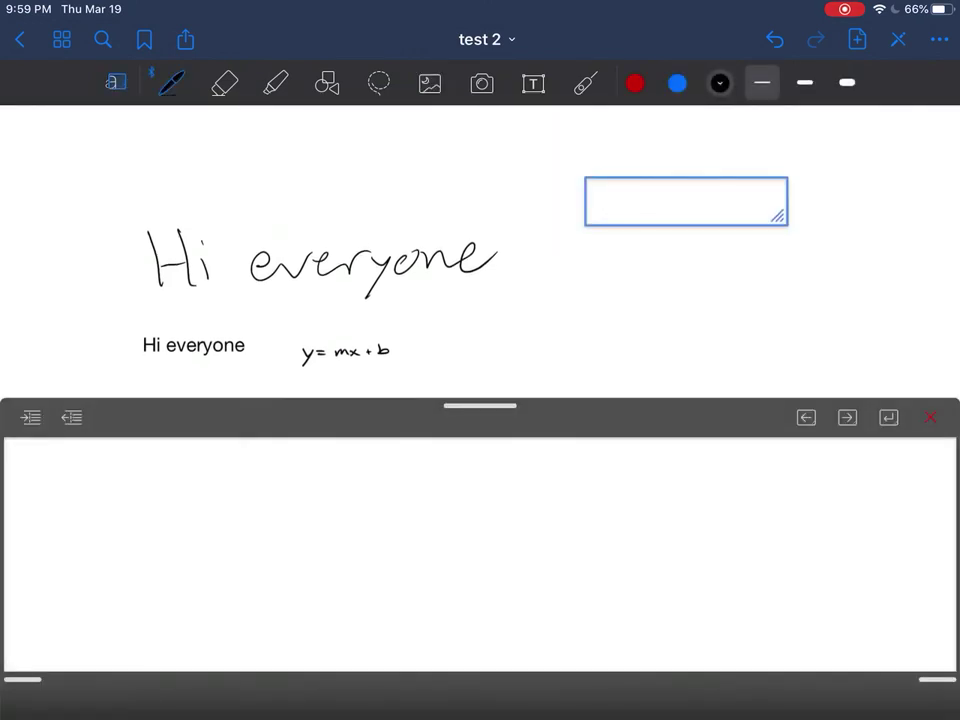
key("Escape")
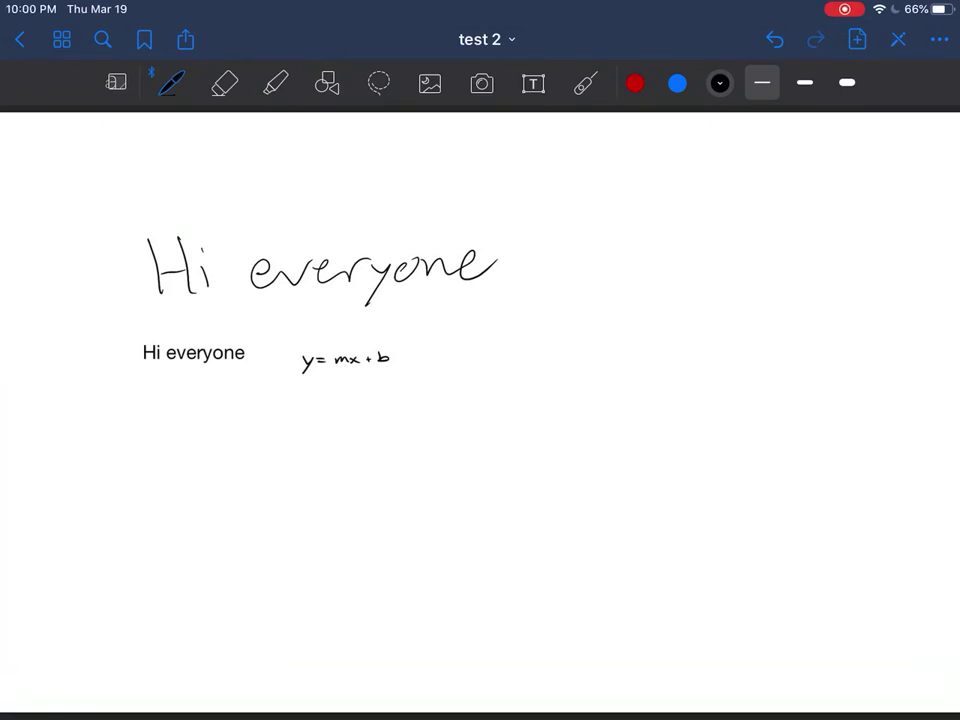
scroll(480, 400, "right", 5)
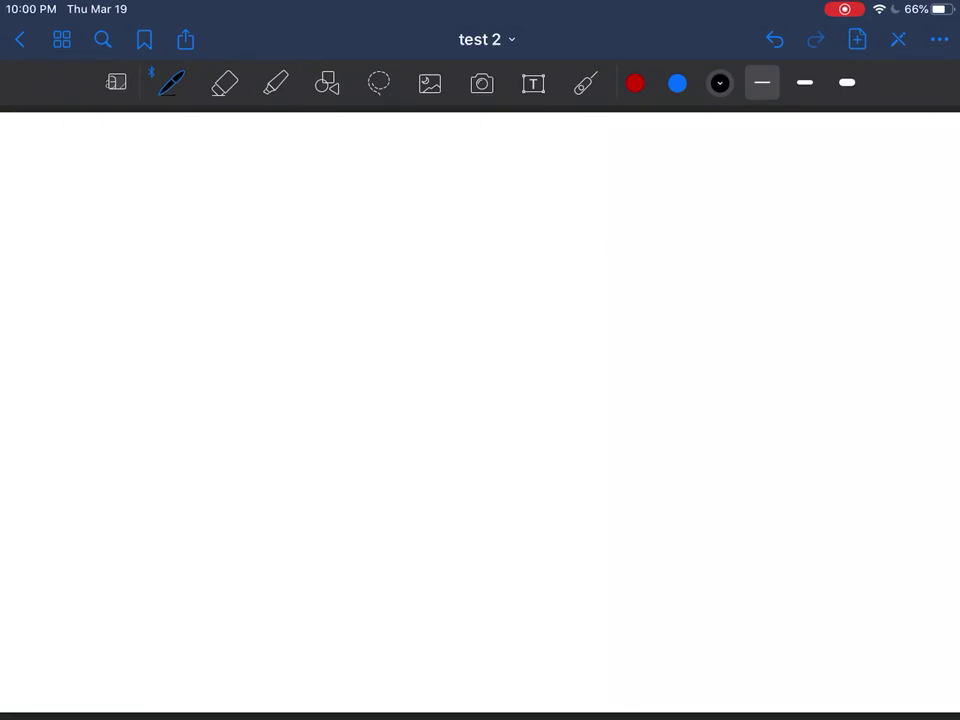
scroll(480, 400, "left", 5)
scroll(480, 400, "right", 5)
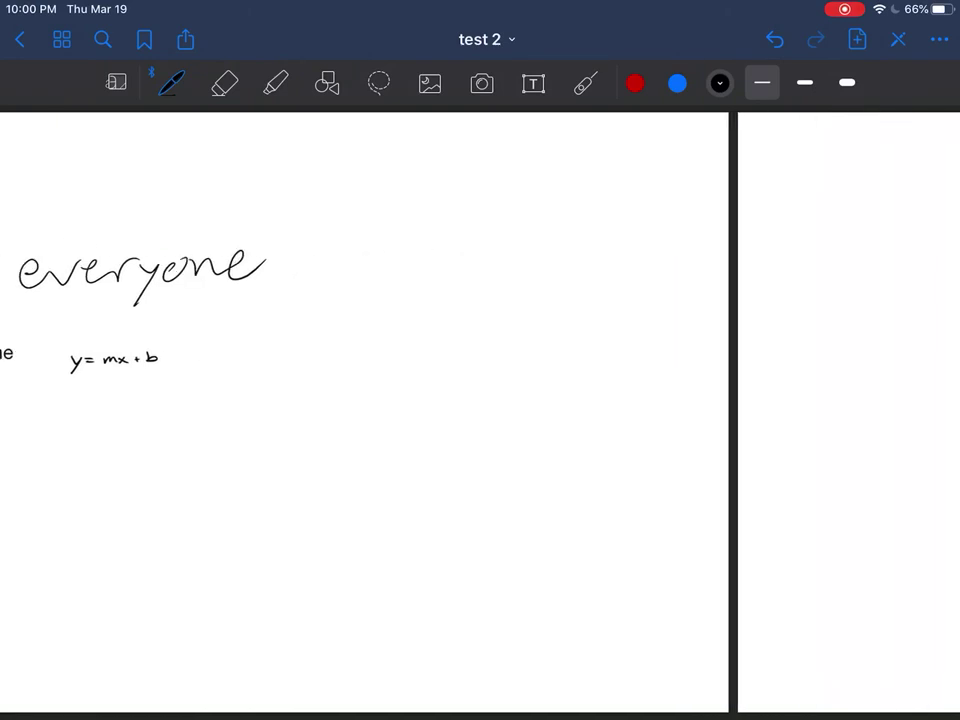
left_click(857, 39)
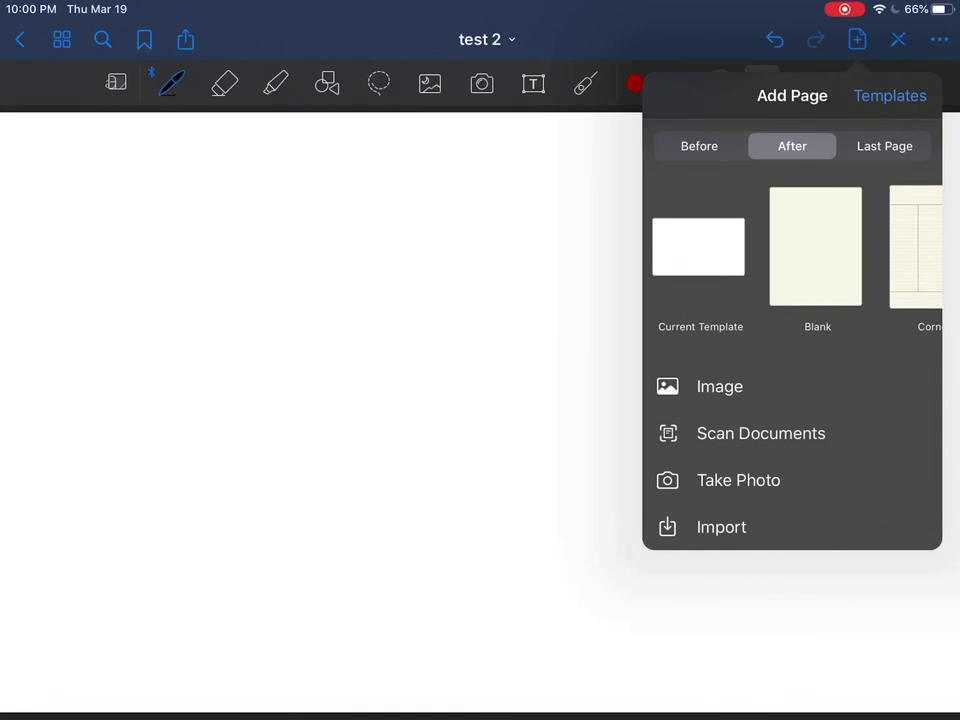
key("Escape")
scroll(480, 412, "left", 5)
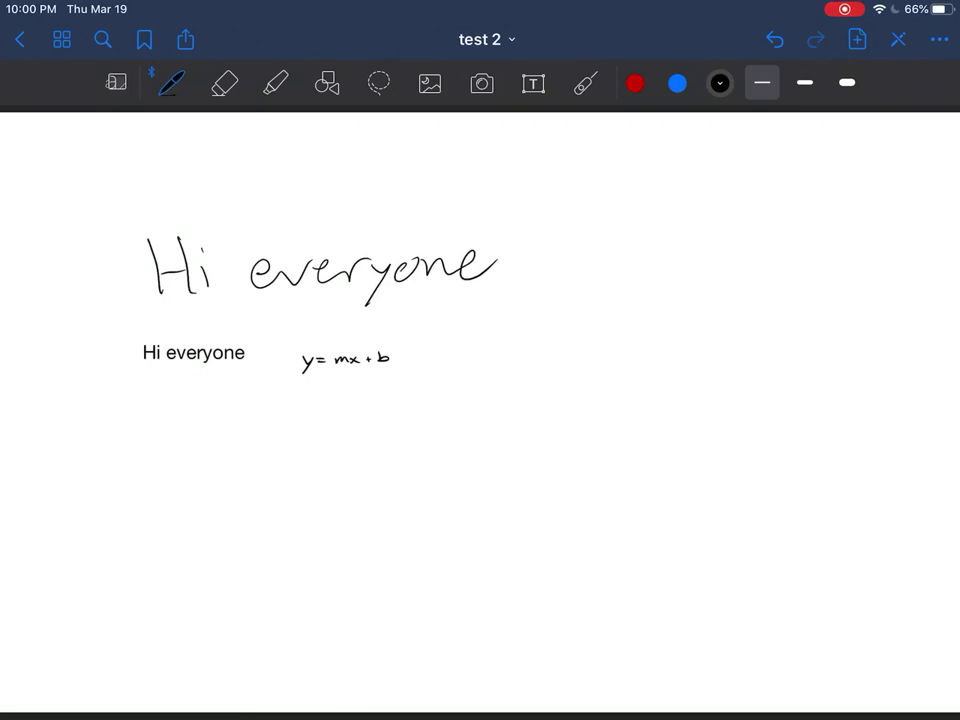
scroll(480, 412, "right", 5)
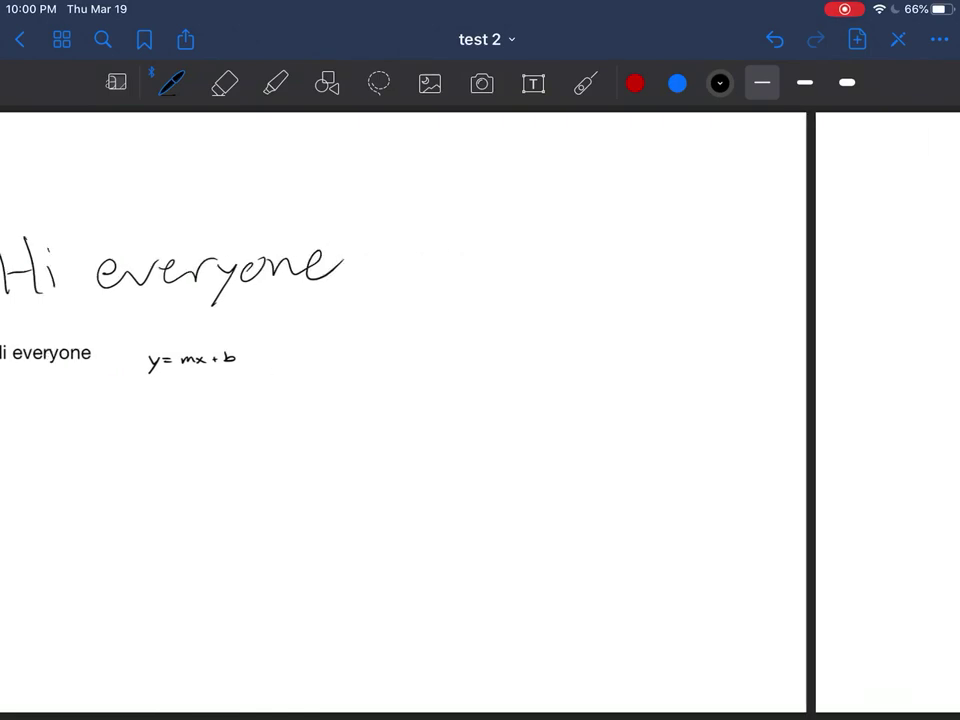
scroll(480, 412, "left", 5)
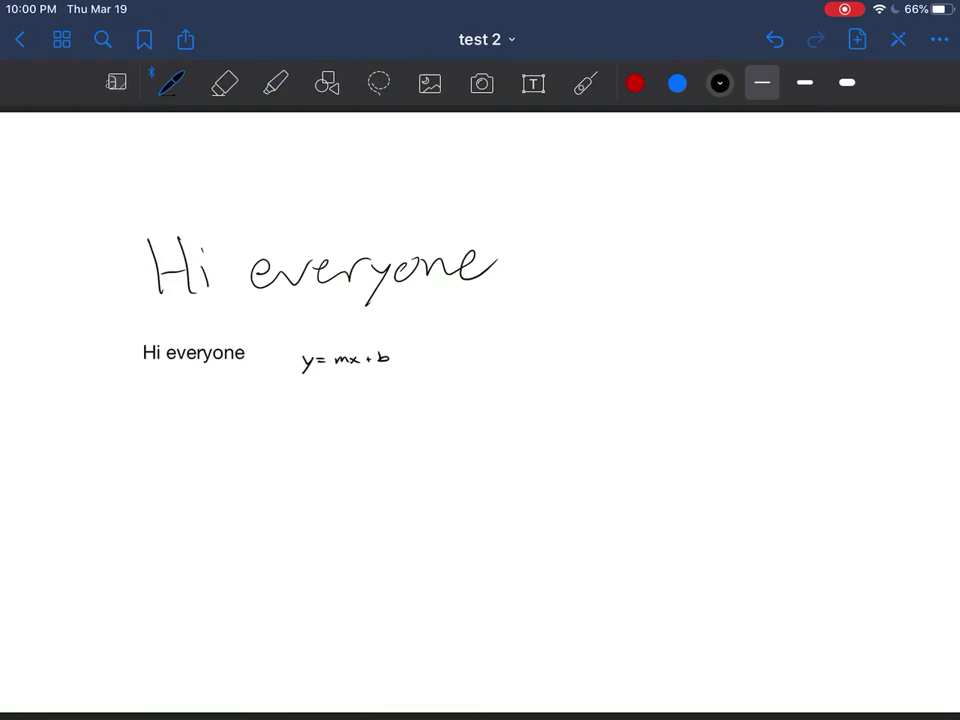
Step: Leave the 'test 2' notebook and go to the iPad home screen
key("super+h")
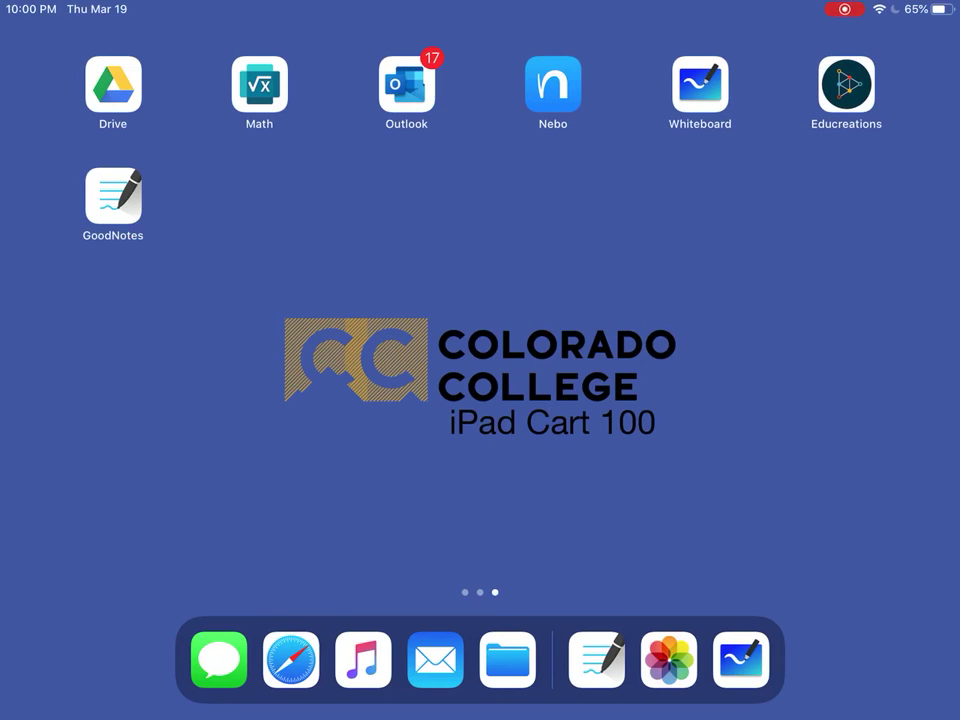
Step: Flip between home screen pages, then pull down Control Center from the top-right corner
scroll(480, 320, "left", 5)
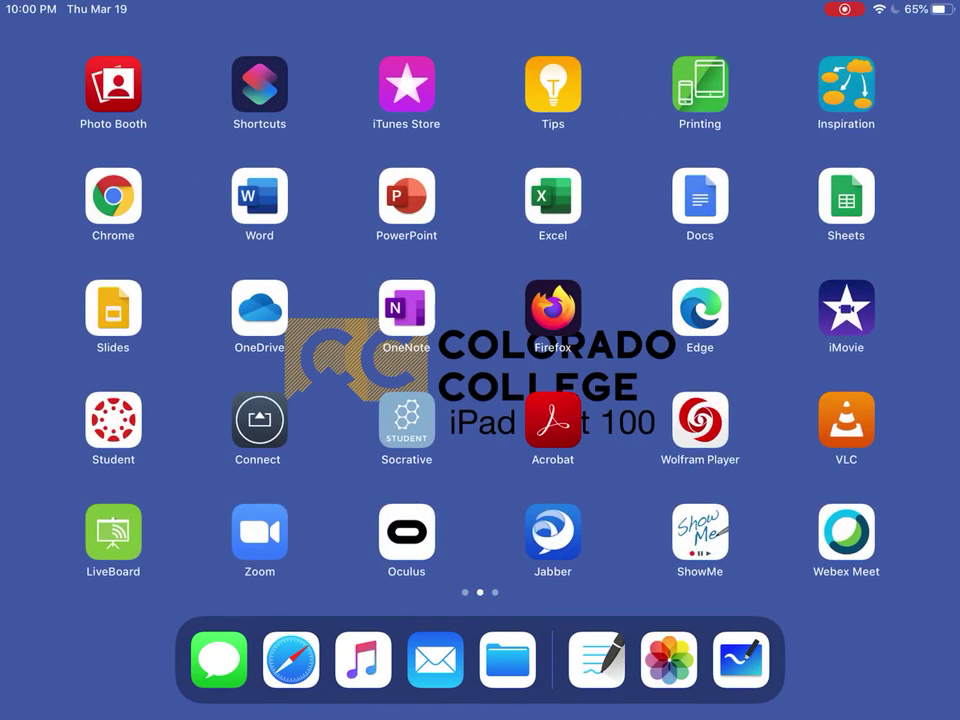
scroll(480, 320, "right", 5)
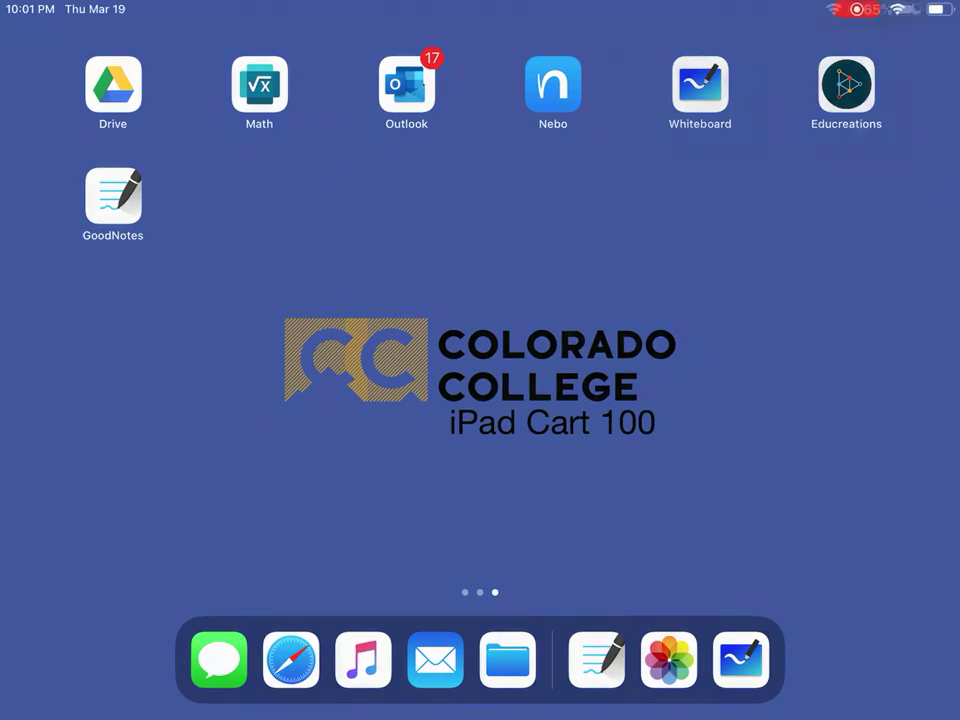
left_click_drag(870, 5, 870, 250)
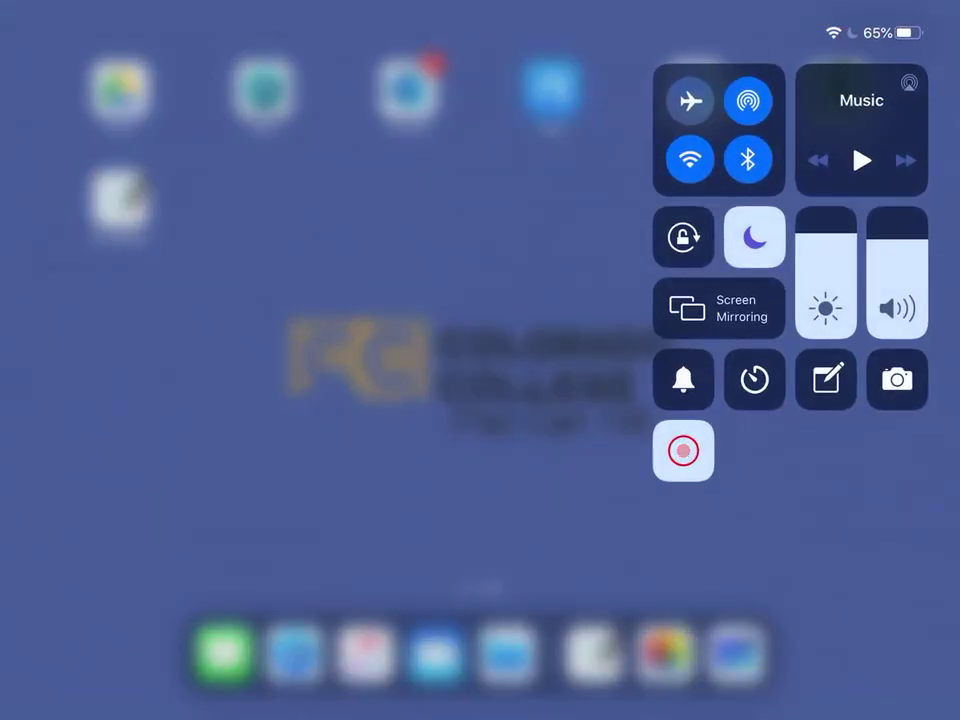